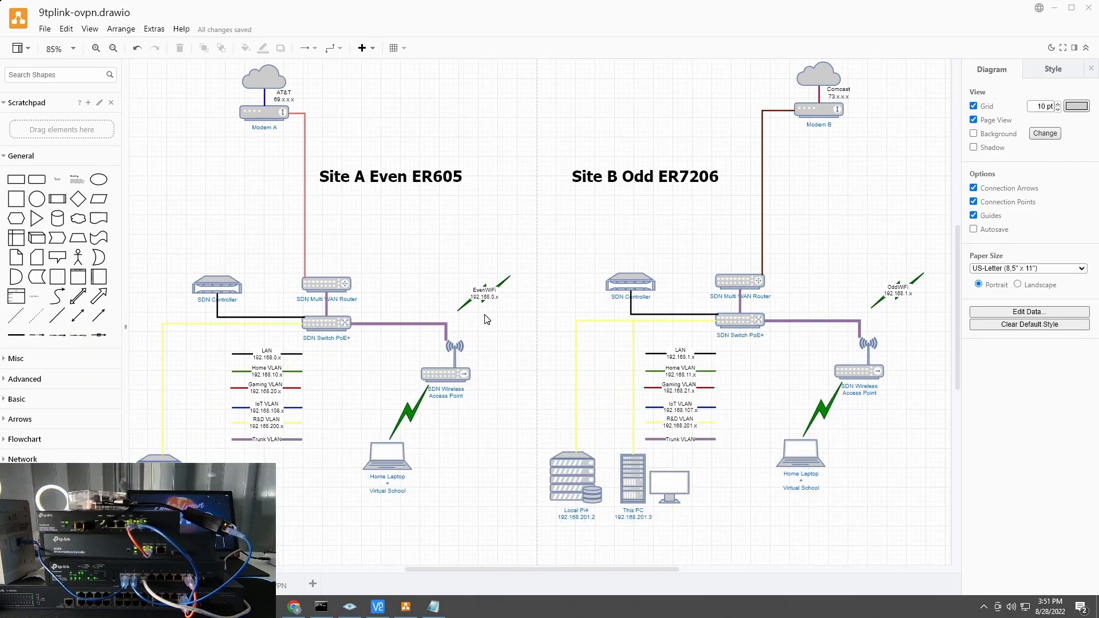
Step: Show the Site2Site VPN diagram with the tunnel between Site A Even ER605 and Site B Odd ER7206
{"action": "left_click", "coordinate": [286, 585]}
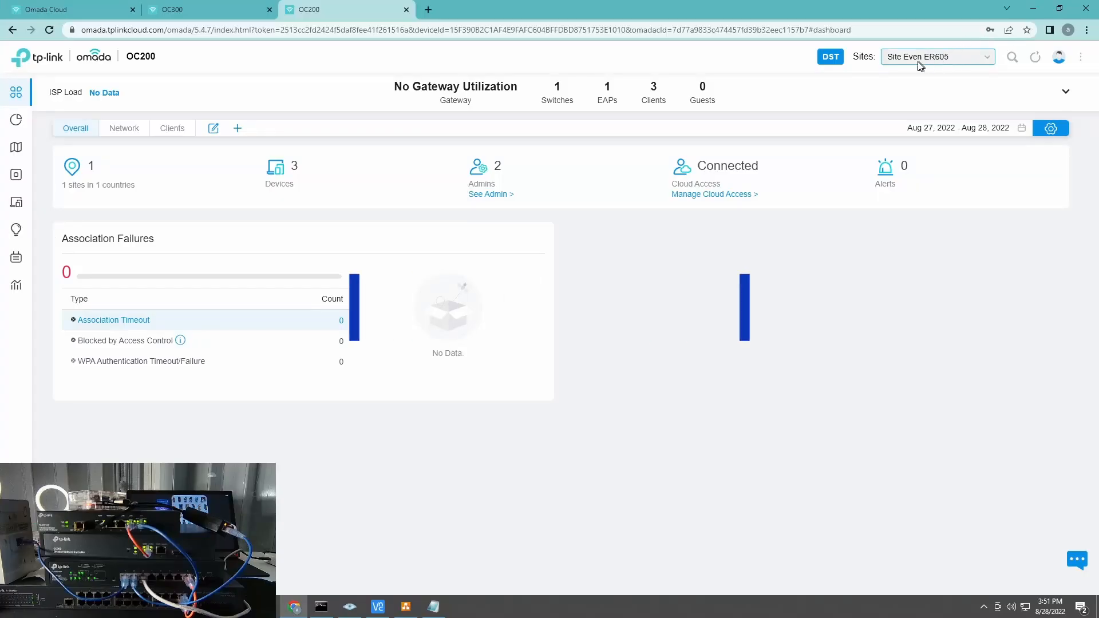
Step: Show the Odd ER7206 site's LAN network list in the OC300 controller
{"action": "left_click", "coordinate": [247, 15]}
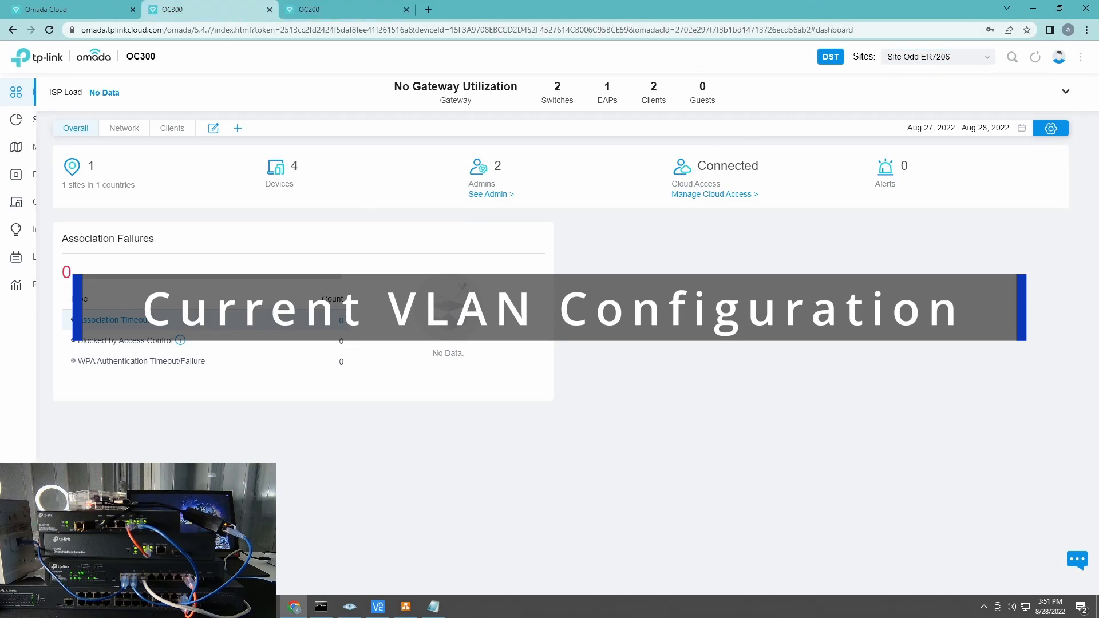
{"action": "left_click", "coordinate": [16, 582]}
{"action": "left_click", "coordinate": [71, 147]}
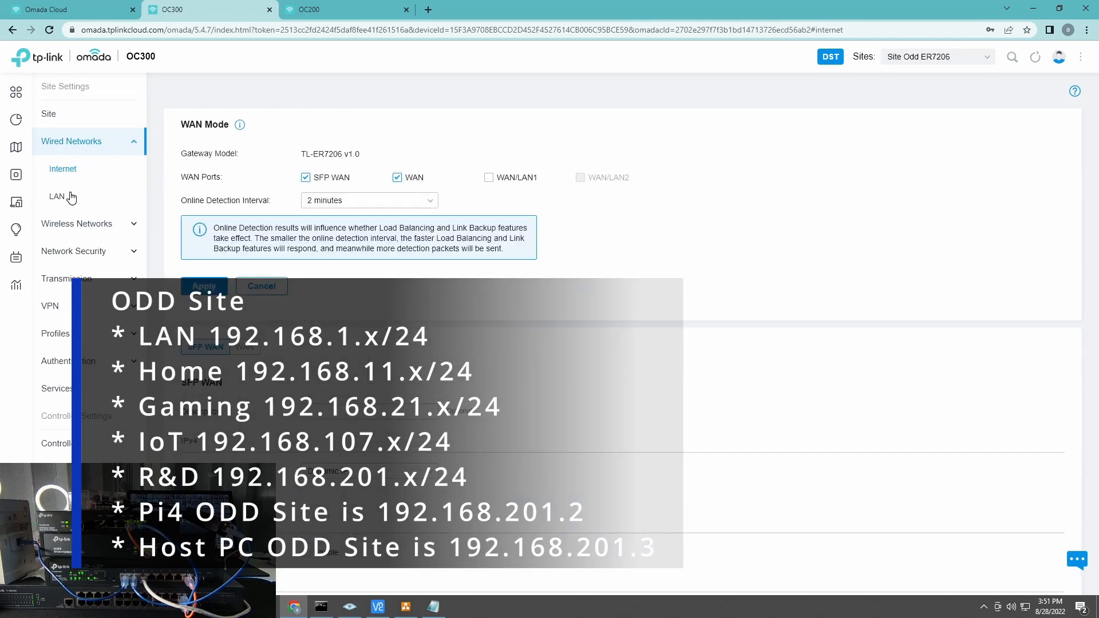
{"action": "left_click", "coordinate": [71, 198]}
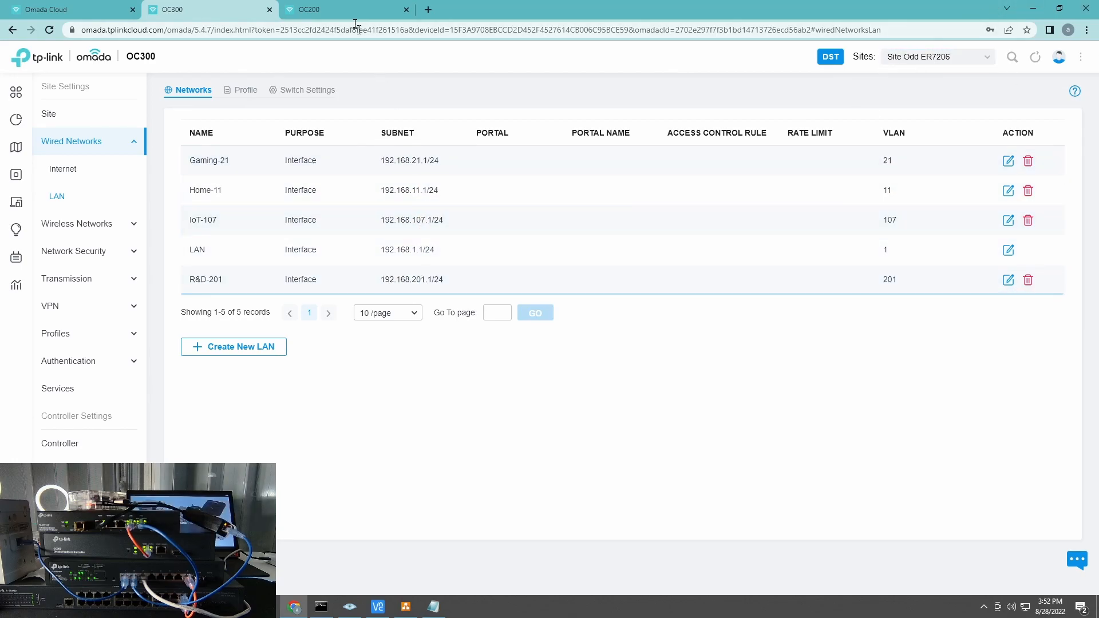
Step: Review the Even ER605 site's five LAN subnets on OC200, then return to OC300
{"action": "left_click", "coordinate": [334, 11]}
{"action": "left_click", "coordinate": [41, 578]}
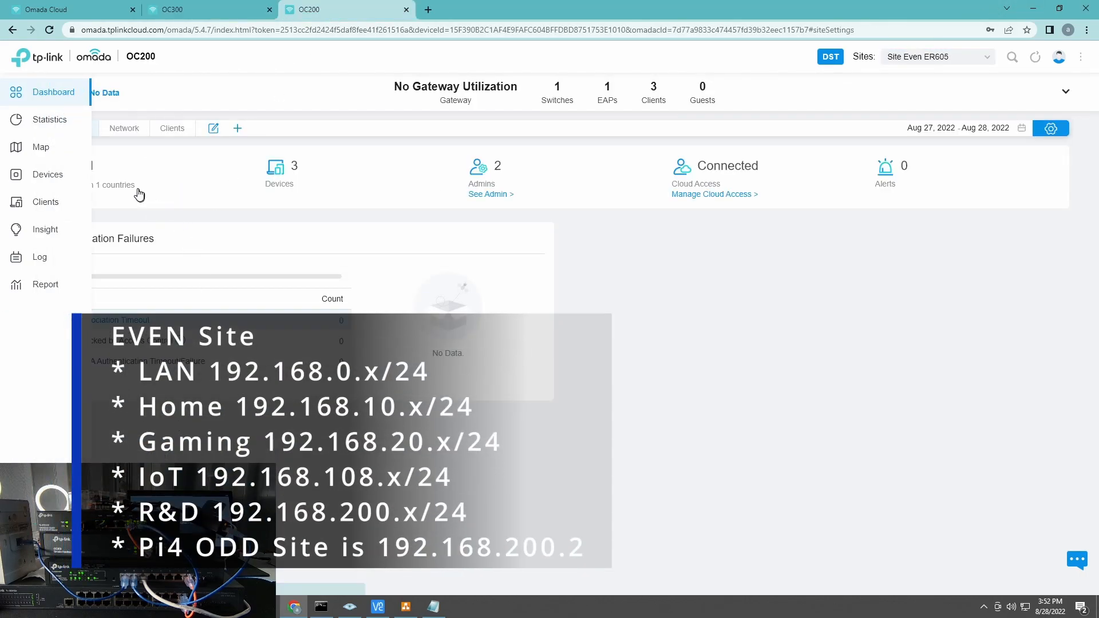
{"action": "left_click", "coordinate": [81, 150]}
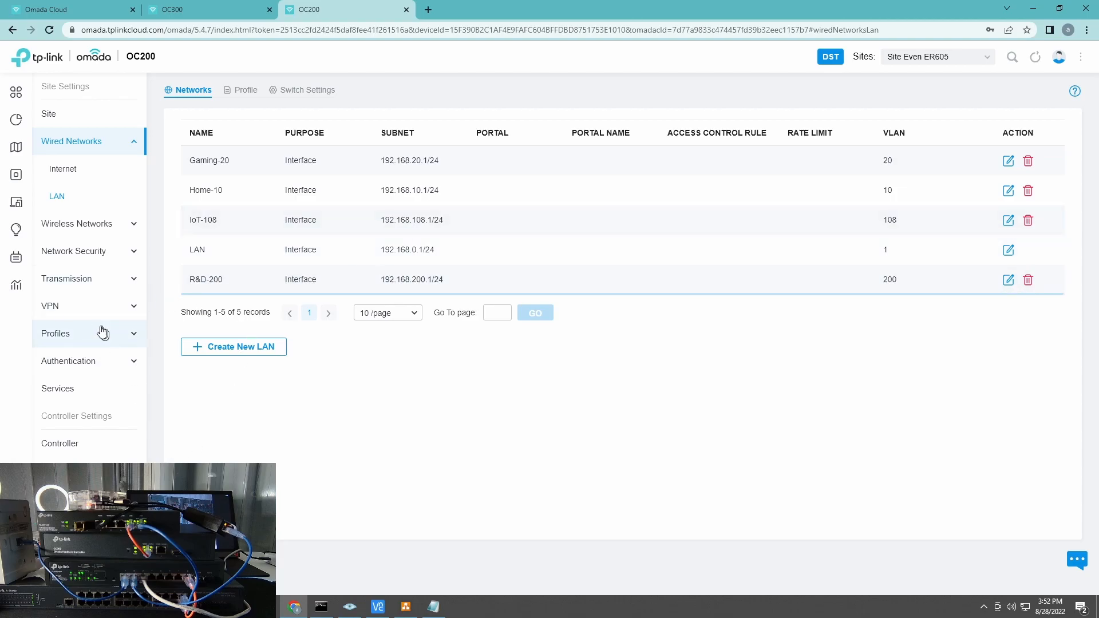
{"action": "left_click", "coordinate": [81, 314]}
{"action": "left_click", "coordinate": [208, 9]}
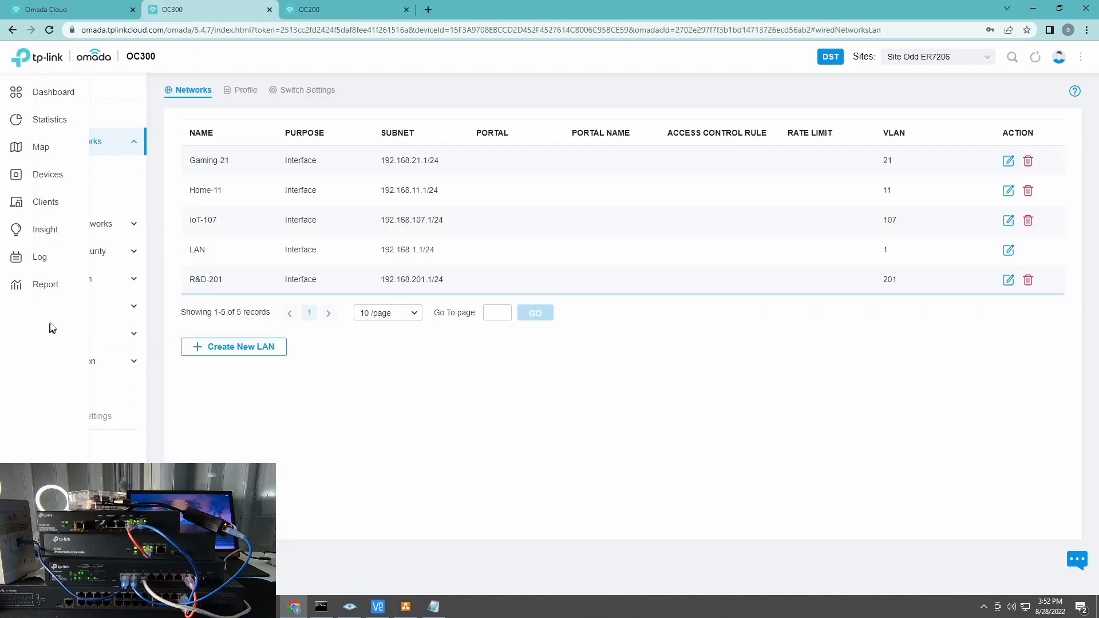
Step: Type Site2SiteOdd into a new Notepad note beside the Odd site's empty VPN list, and copy it
{"action": "left_click", "coordinate": [125, 318]}
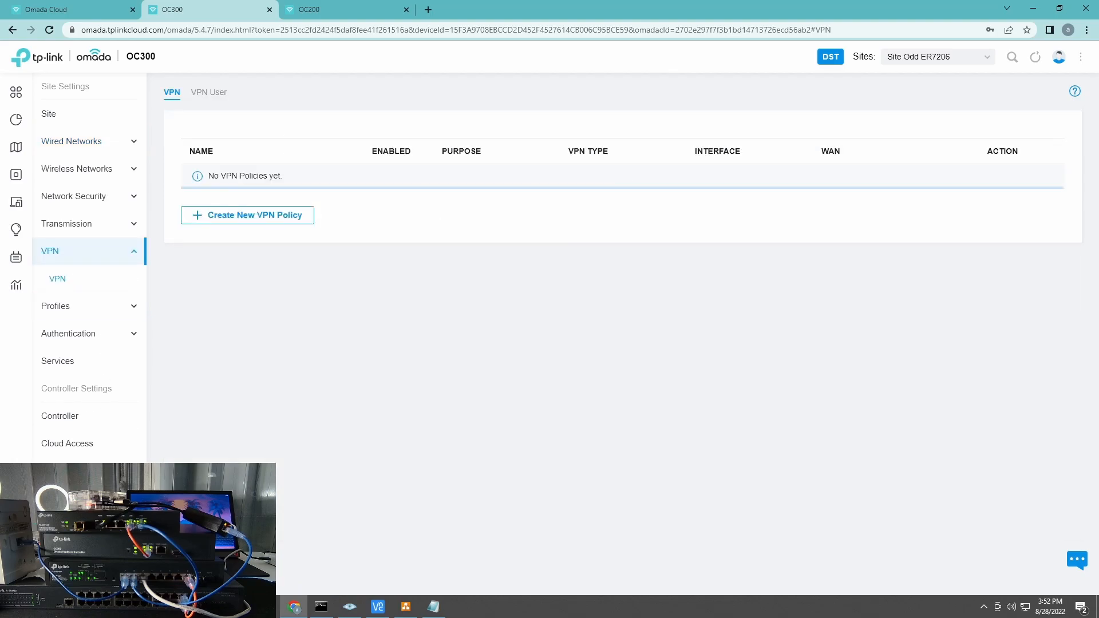
{"action": "key", "text": "super"}
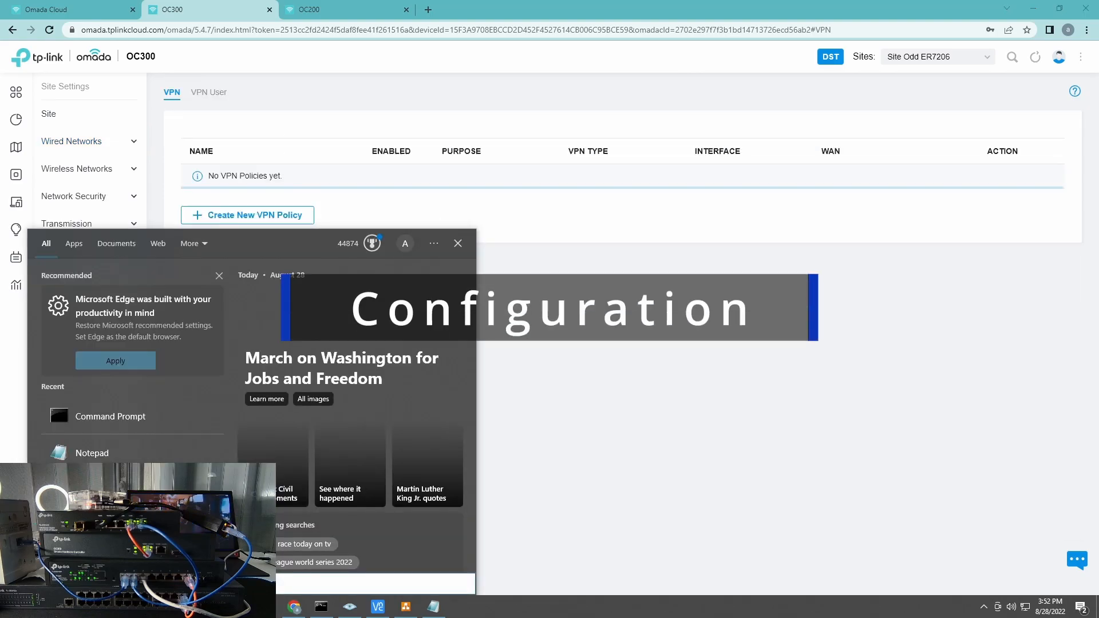
{"action": "type", "text": "notep"}
{"action": "key", "text": "Return"}
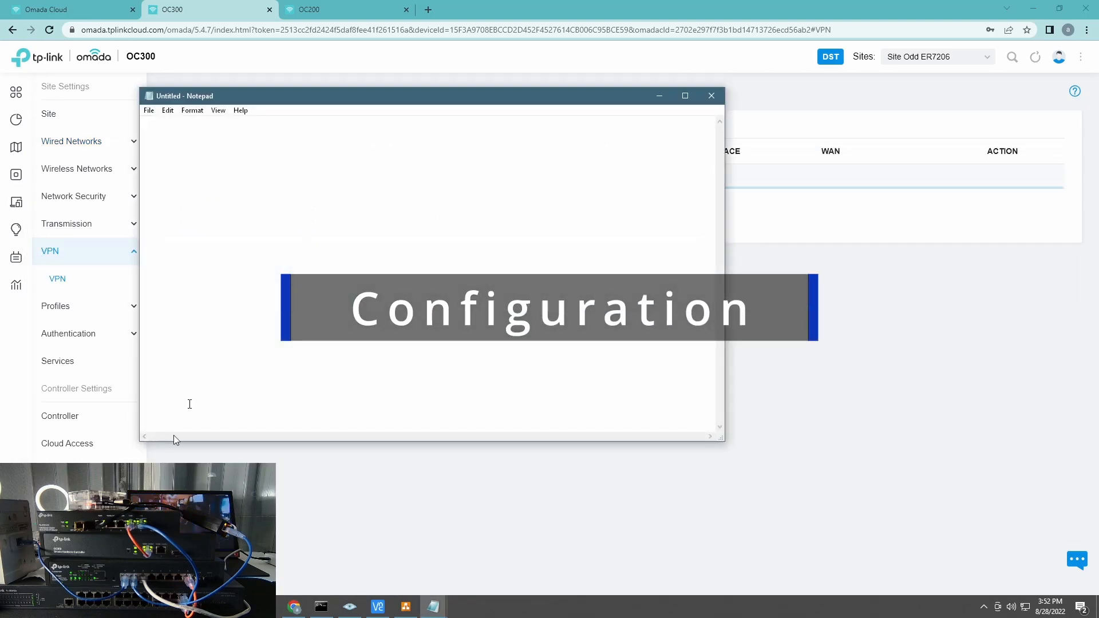
{"action": "left_click_drag", "start_coordinate": [399, 104], "coordinate": [712, 97]}
{"action": "type", "text": "Site2SiteOdd"}
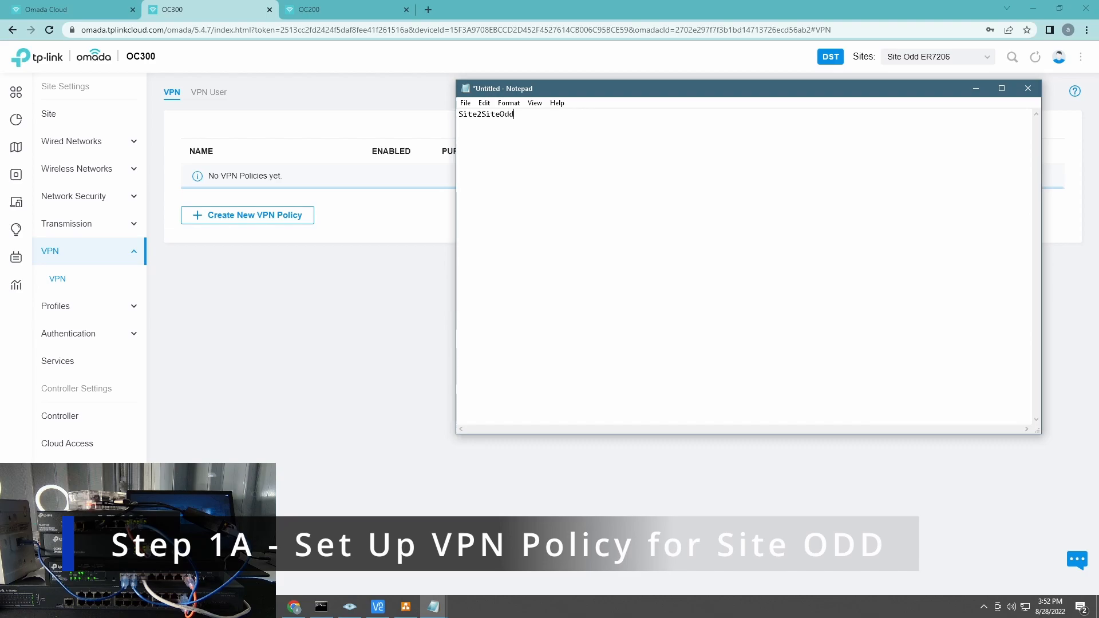
{"action": "key", "text": "ctrl+a"}
{"action": "key", "text": "ctrl+c"}
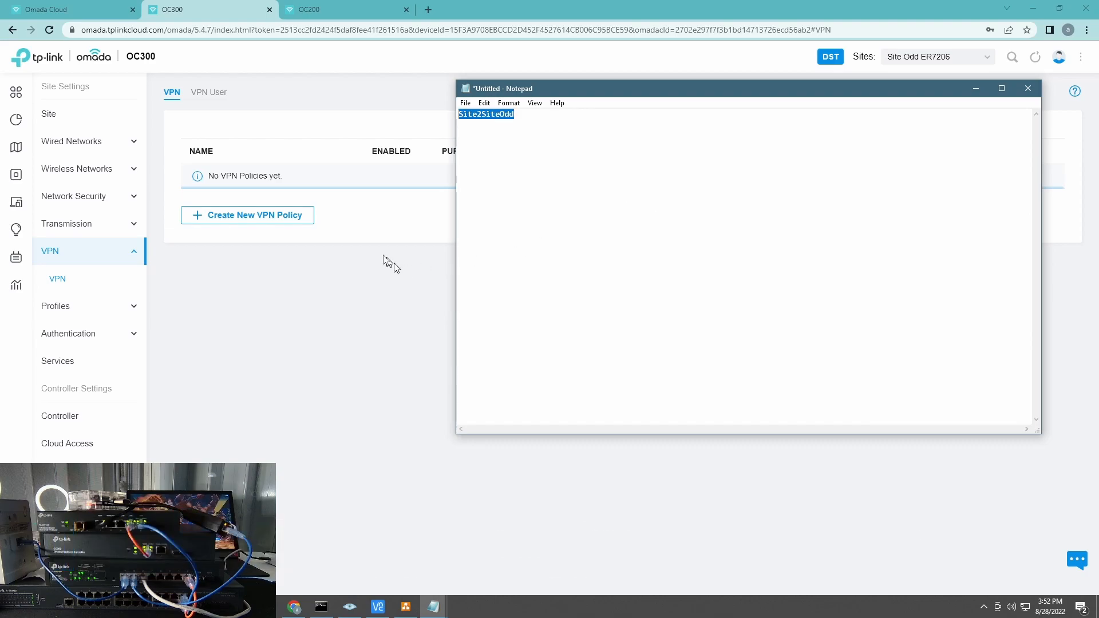
{"action": "left_click", "coordinate": [289, 224]}
Step: Name the policy Site2SiteOdd, make it Manual IPsec, and enter remote subnet 192.168.200.0/24
{"action": "left_click", "coordinate": [353, 158]}
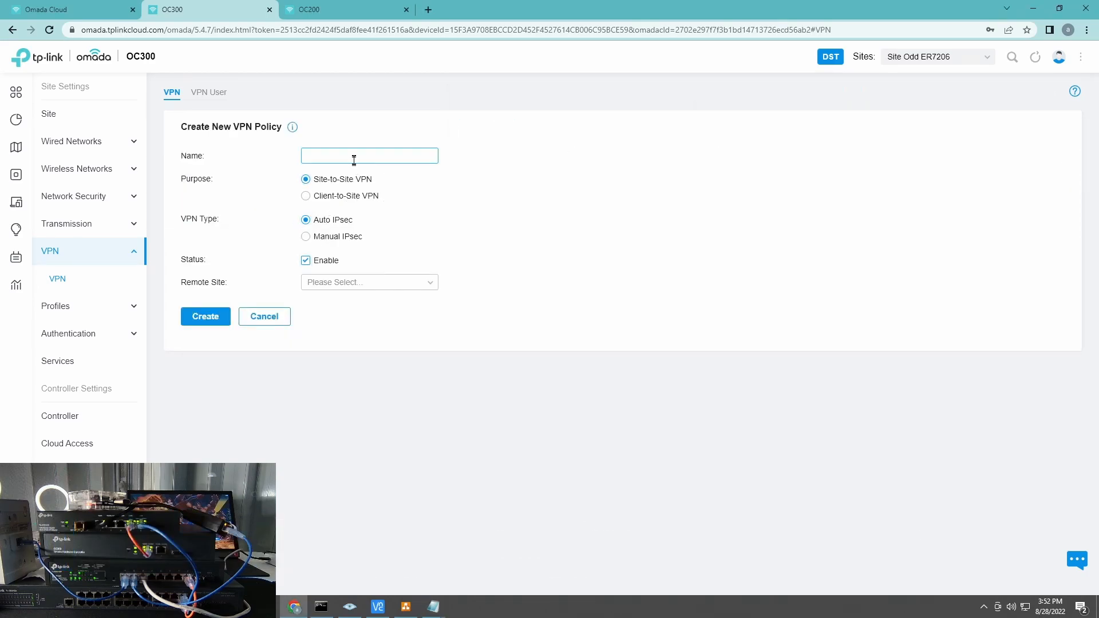
{"action": "key", "text": "ctrl+v"}
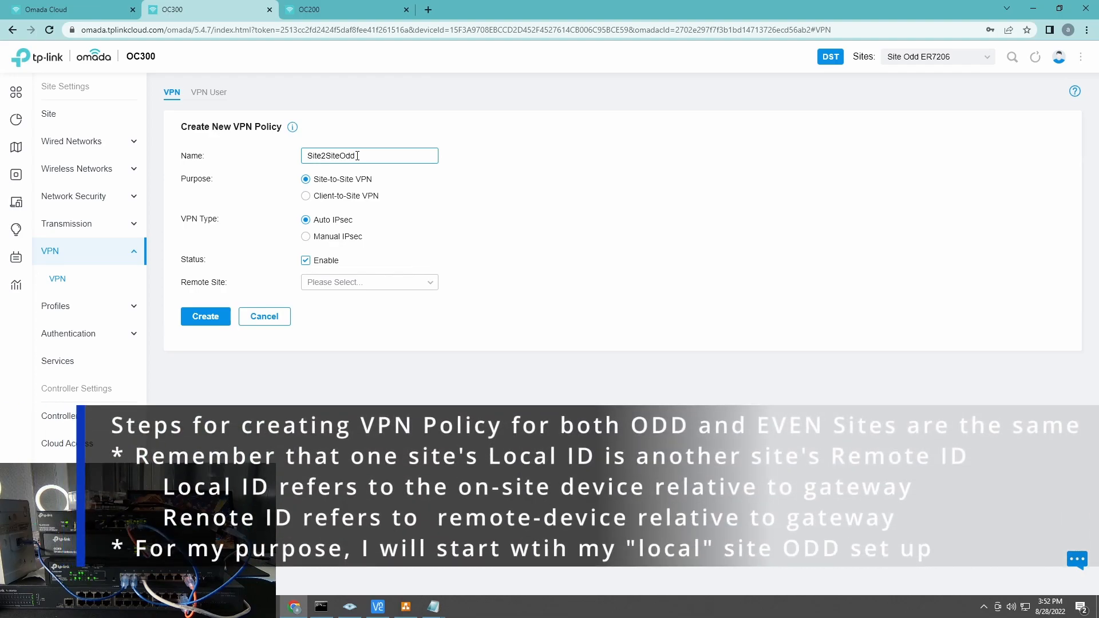
{"action": "left_click", "coordinate": [335, 238]}
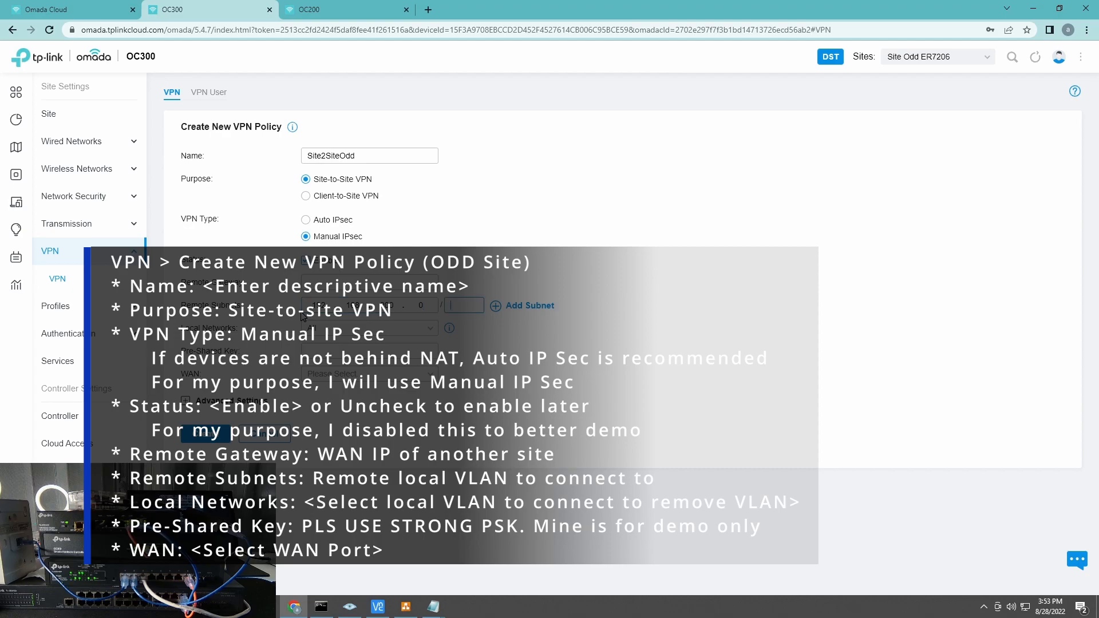
{"action": "key", "text": "Tab"}
{"action": "type", "text": "2"}
Step: Select R&D-201 as the only local network, enter the pre-shared key, use WAN, and show Advanced Settings
{"action": "left_click", "coordinate": [337, 325]}
{"action": "left_click", "coordinate": [337, 372]}
{"action": "left_click", "coordinate": [327, 467]}
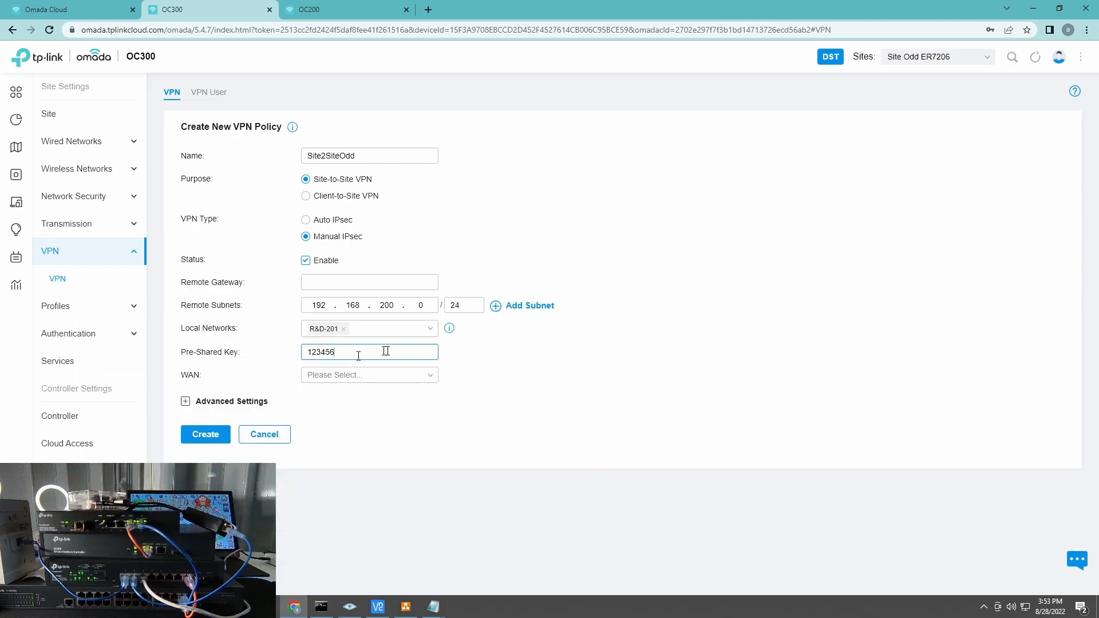
{"action": "left_click", "coordinate": [338, 376]}
{"action": "left_click", "coordinate": [343, 420]}
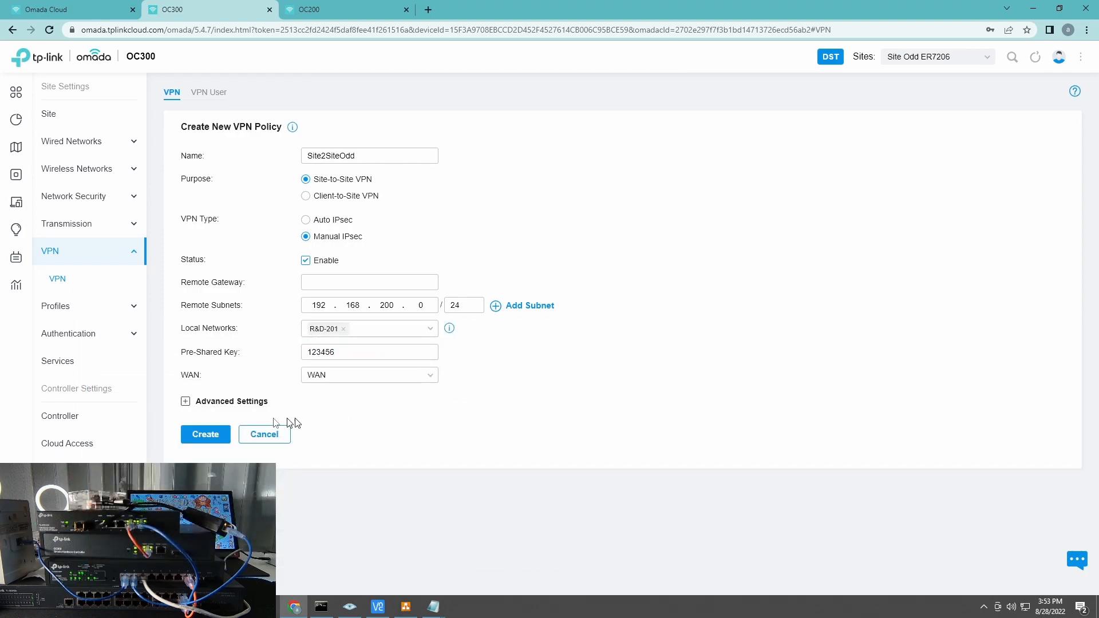
{"action": "left_click", "coordinate": [244, 403]}
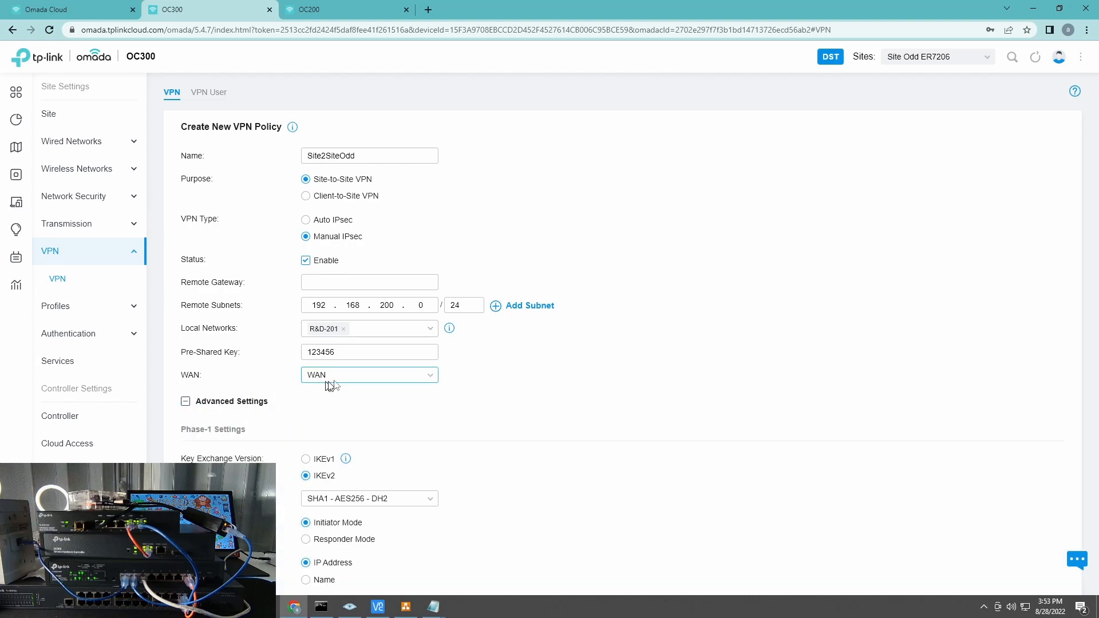
Step: Set Phase-1 Local and Remote ID types to Name, with Local ID er7206odd and Remote ID er605even
{"action": "left_click", "coordinate": [355, 280]}
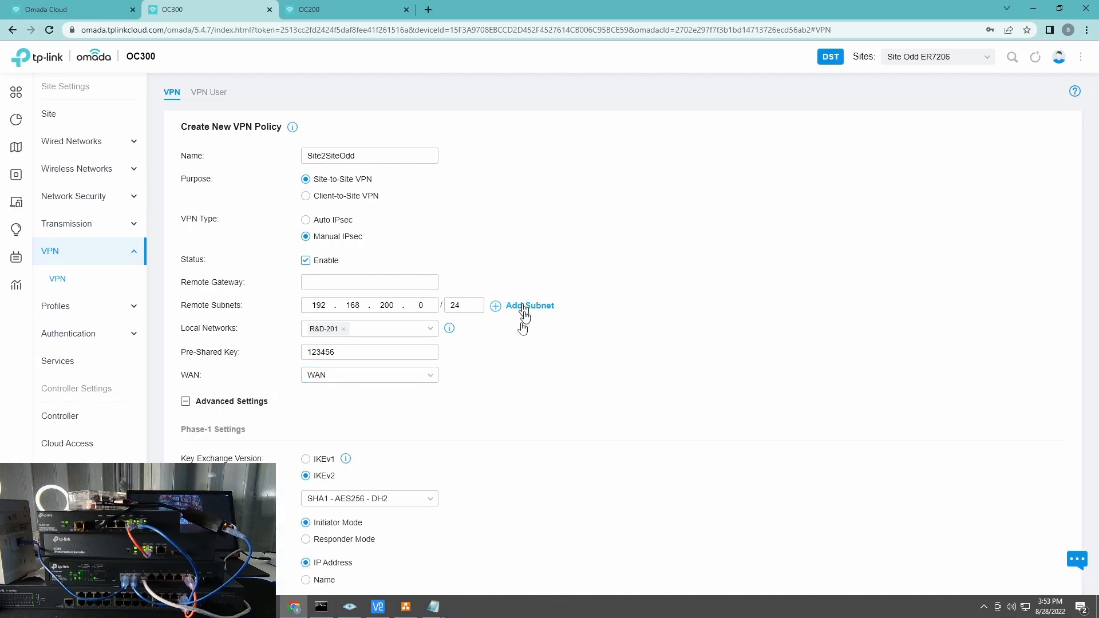
{"action": "scroll", "coordinate": [542, 368], "scroll_direction": "down", "scroll_amount": 4}
{"action": "scroll", "coordinate": [552, 360], "scroll_direction": "down", "scroll_amount": 1}
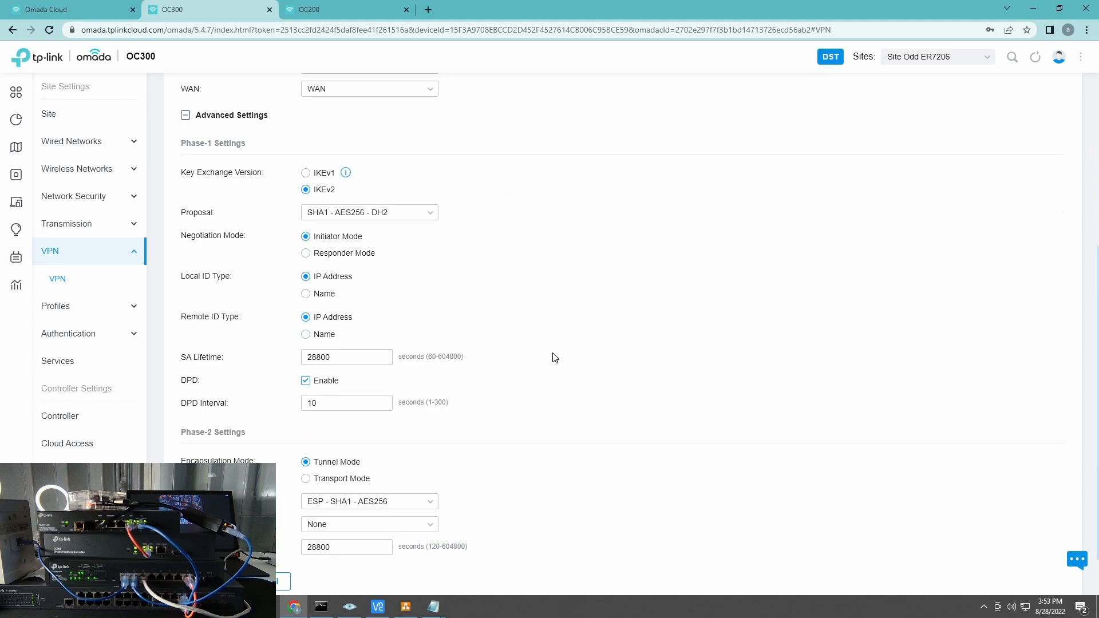
{"action": "scroll", "coordinate": [429, 339], "scroll_direction": "down", "scroll_amount": 1}
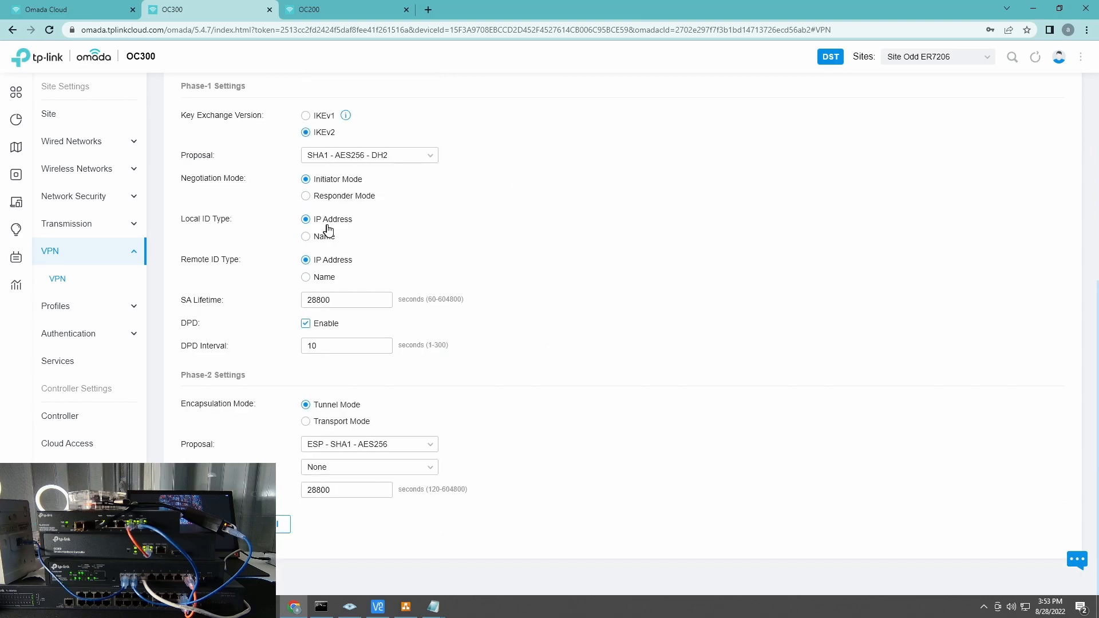
{"action": "left_click", "coordinate": [318, 239]}
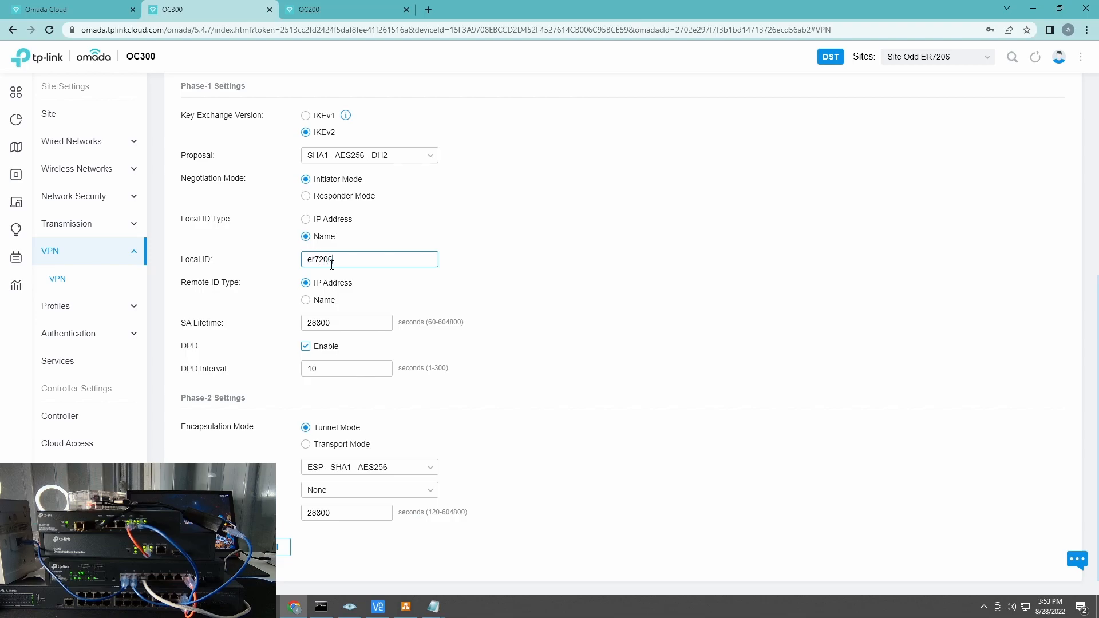
{"action": "left_click", "coordinate": [315, 303]}
{"action": "left_click", "coordinate": [334, 323]}
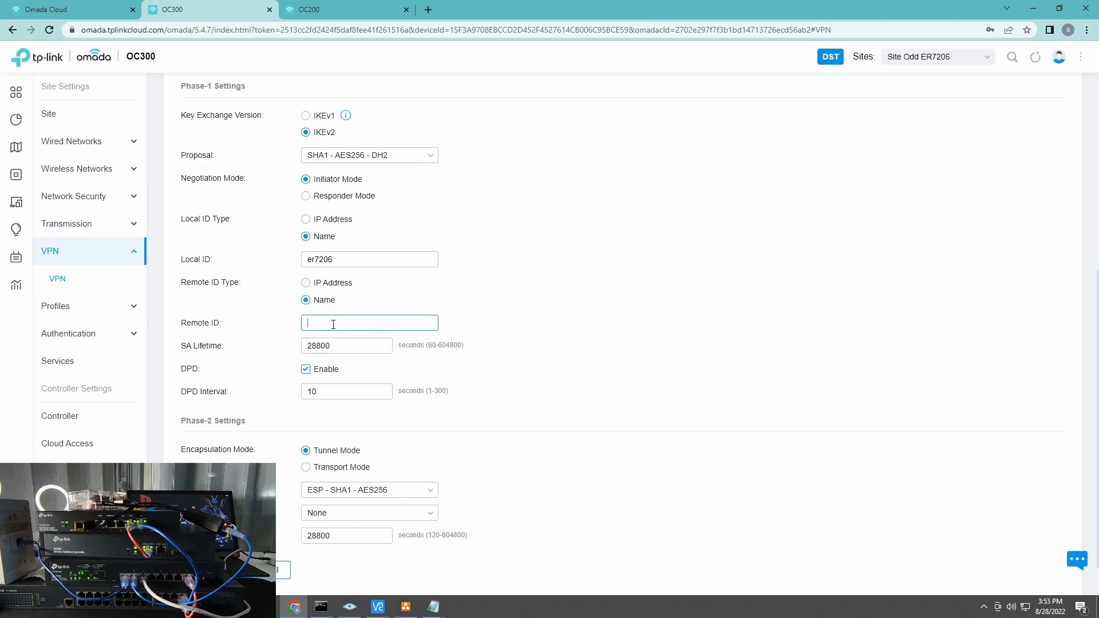
{"action": "type", "text": "er605even"}
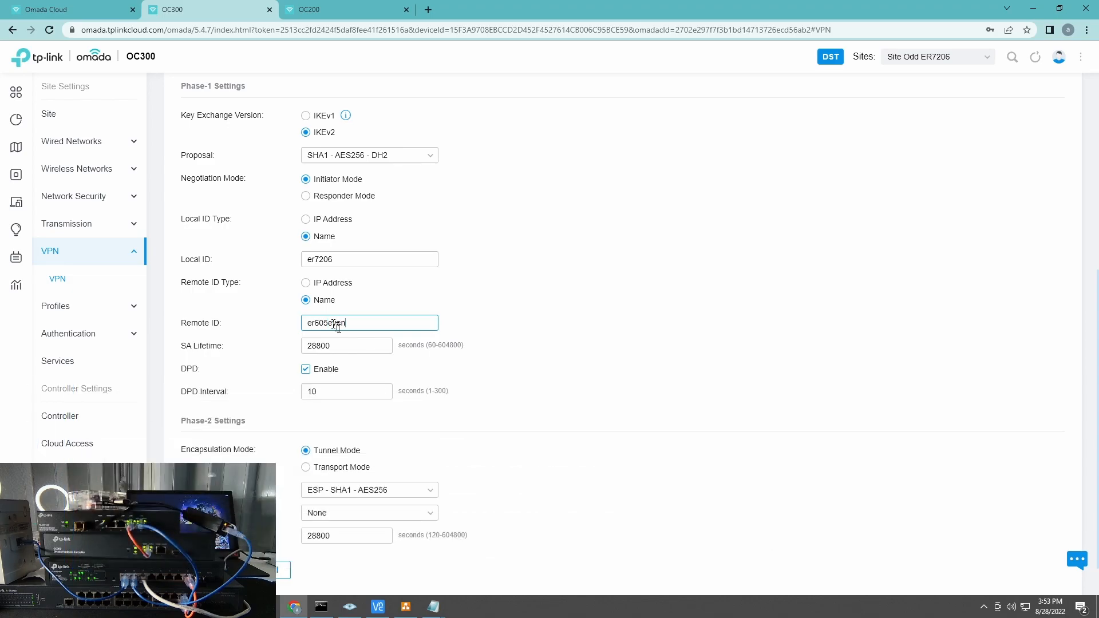
{"action": "left_click", "coordinate": [346, 257]}
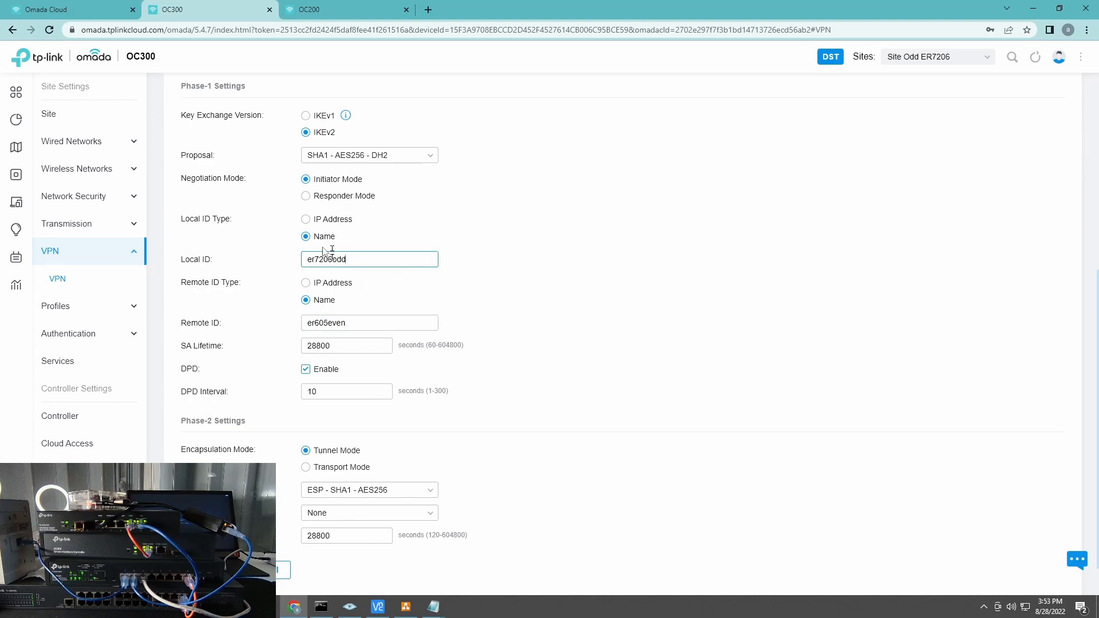
{"action": "left_click", "coordinate": [336, 10]}
Step: Create a new Even site policy named Site2SiteEven, Manual IPsec, with remote subnet 192.168.201.0/24
{"action": "left_click", "coordinate": [262, 223]}
{"action": "left_click", "coordinate": [342, 156]}
{"action": "type", "text": "Site2Site"}
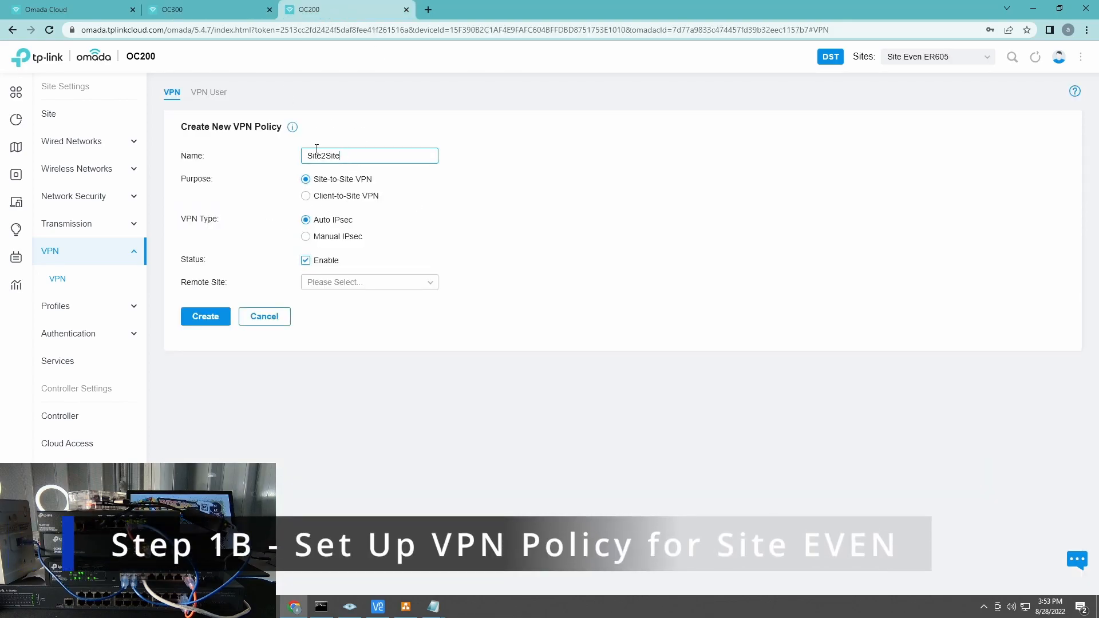
{"action": "type", "text": "OddEven"}
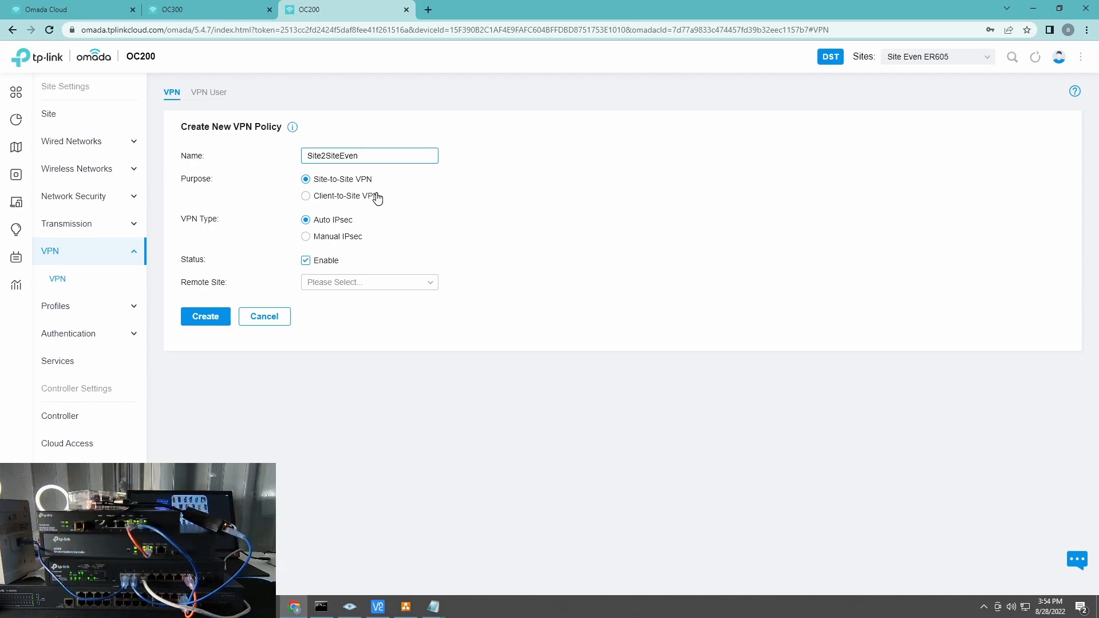
{"action": "left_click", "coordinate": [322, 238]}
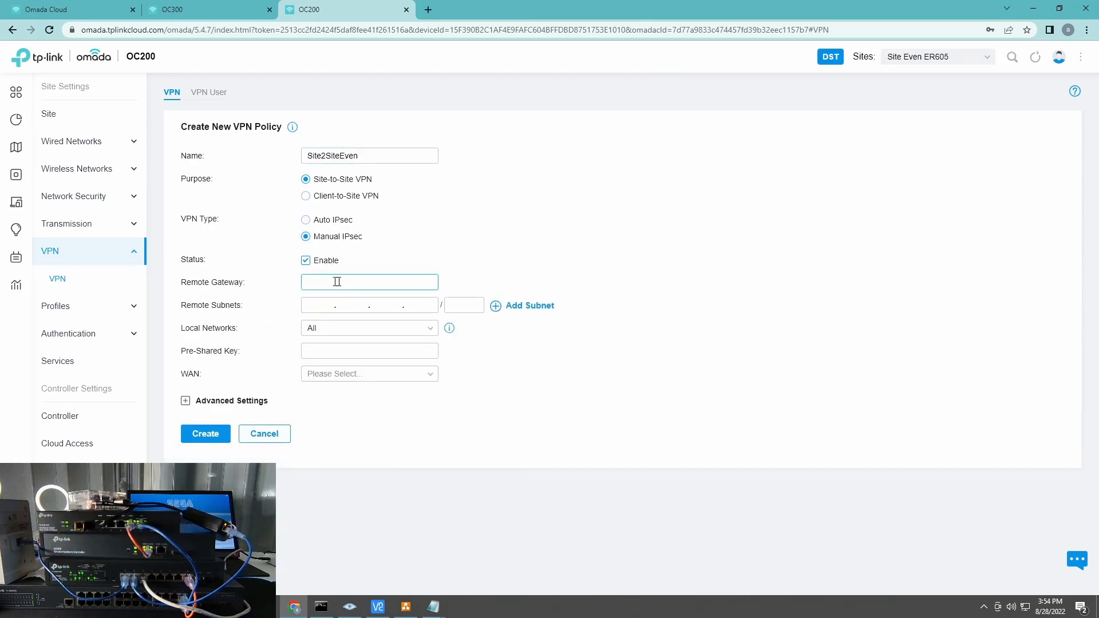
{"action": "left_click", "coordinate": [400, 305]}
{"action": "type", "text": "192.168.201.0"}
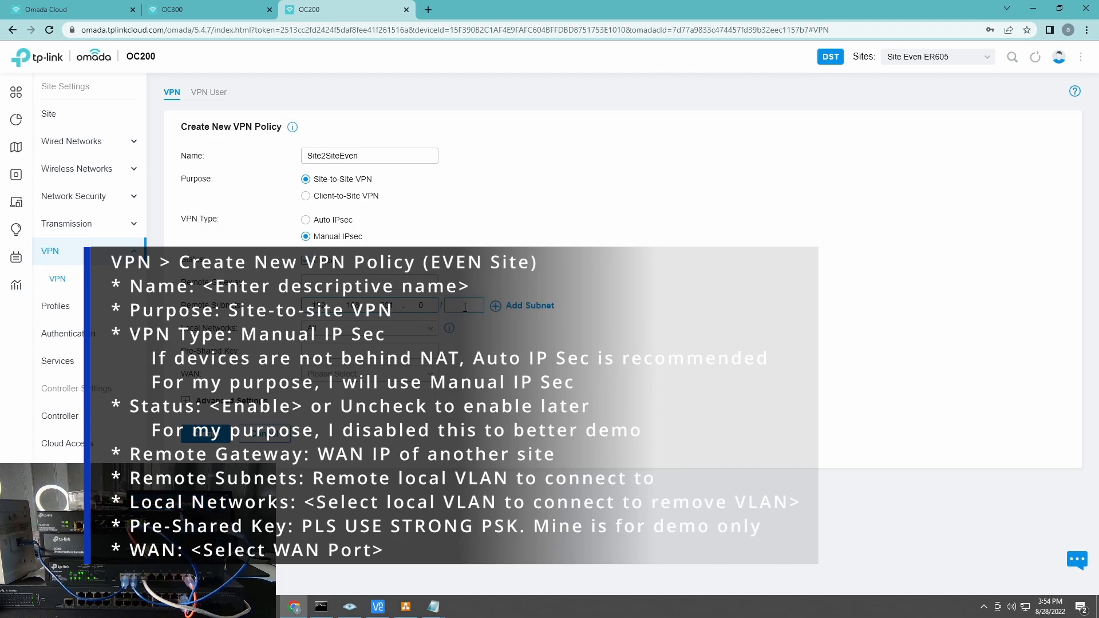
Step: Choose R&D-200 as the local network, enter the pre-shared key, use WAN, and show Advanced Settings
{"action": "left_click", "coordinate": [400, 330]}
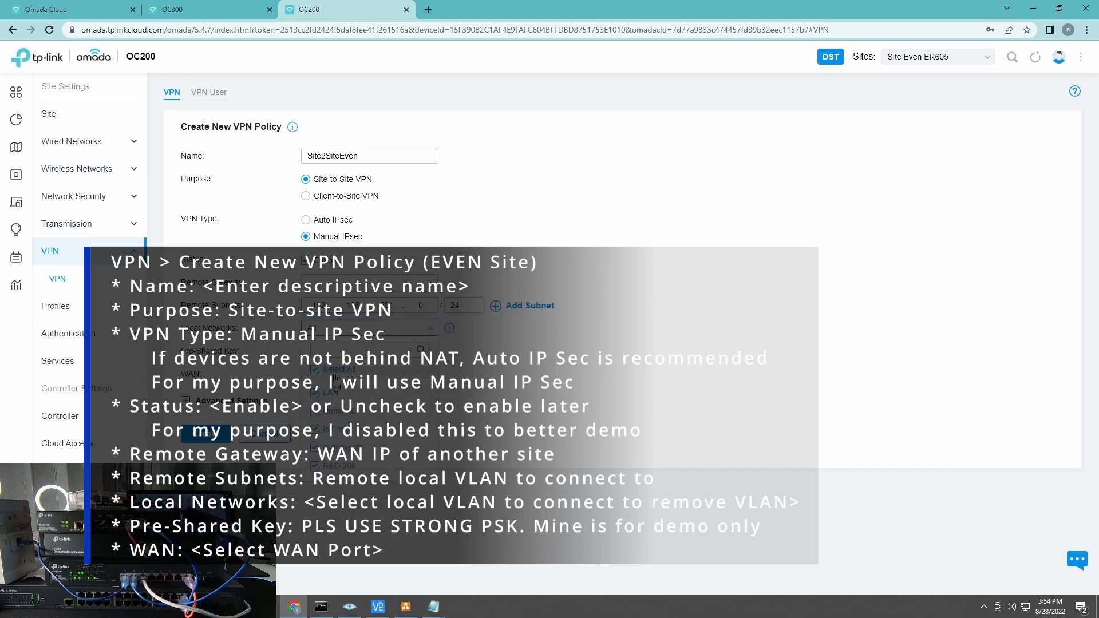
{"action": "left_click", "coordinate": [513, 368]}
{"action": "type", "text": "123456"}
{"action": "left_click", "coordinate": [341, 376]}
{"action": "left_click", "coordinate": [331, 400]}
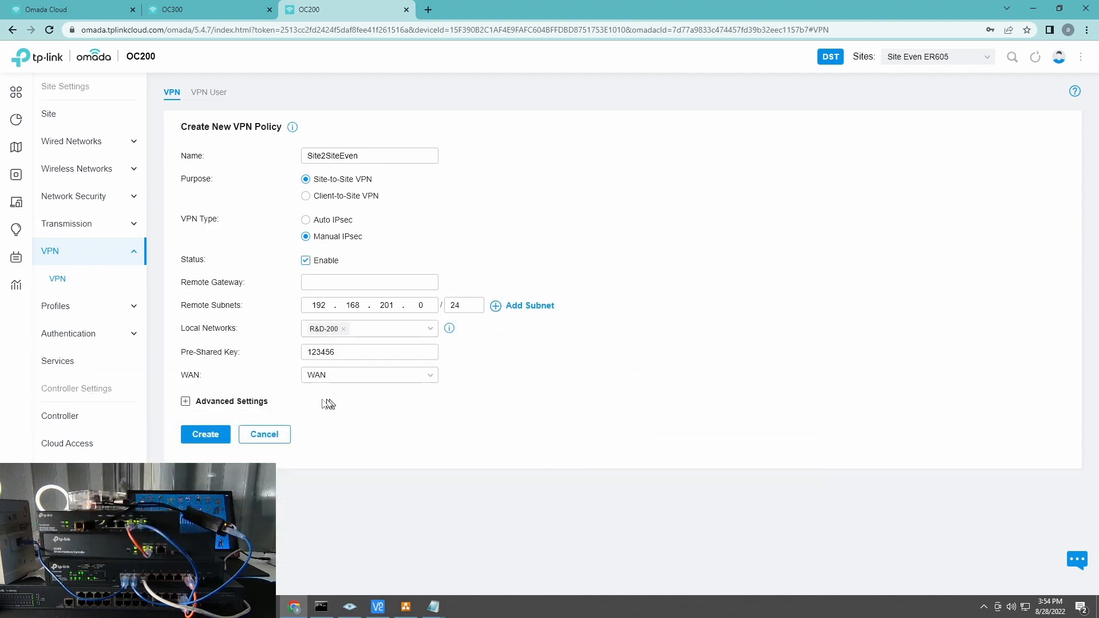
{"action": "left_click", "coordinate": [252, 404]}
Step: Compare the Even site's policy form with the Odd site's Site2SiteOdd policy
{"action": "left_click", "coordinate": [243, 8]}
{"action": "scroll", "coordinate": [441, 235], "scroll_direction": "up", "scroll_amount": 5}
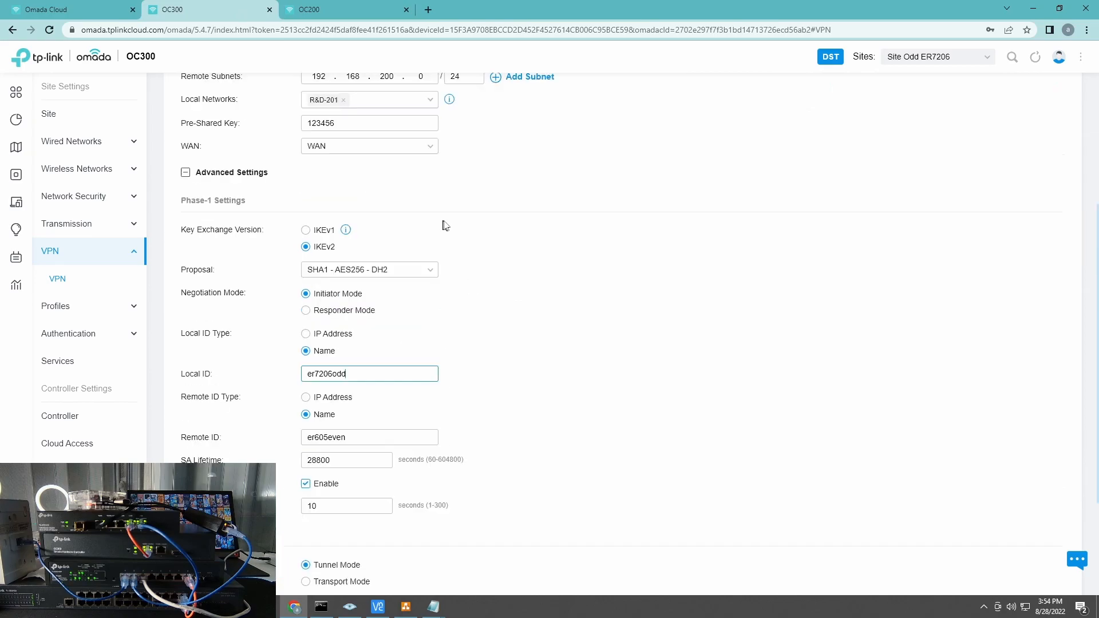
{"action": "left_click", "coordinate": [329, 10]}
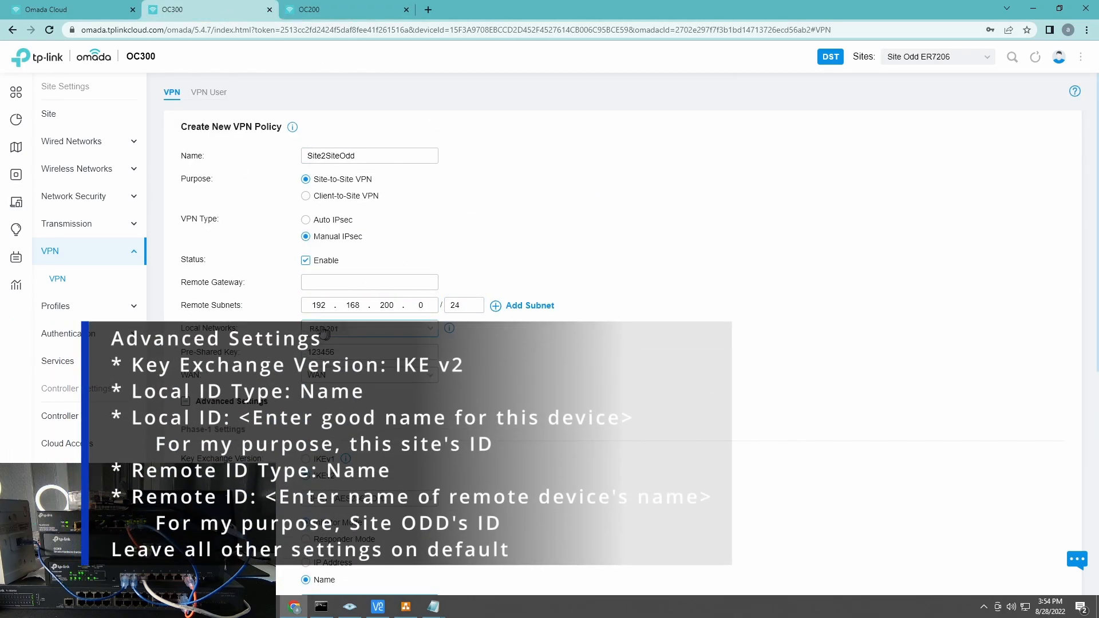
{"action": "key", "text": "ctrl+shift+Tab"}
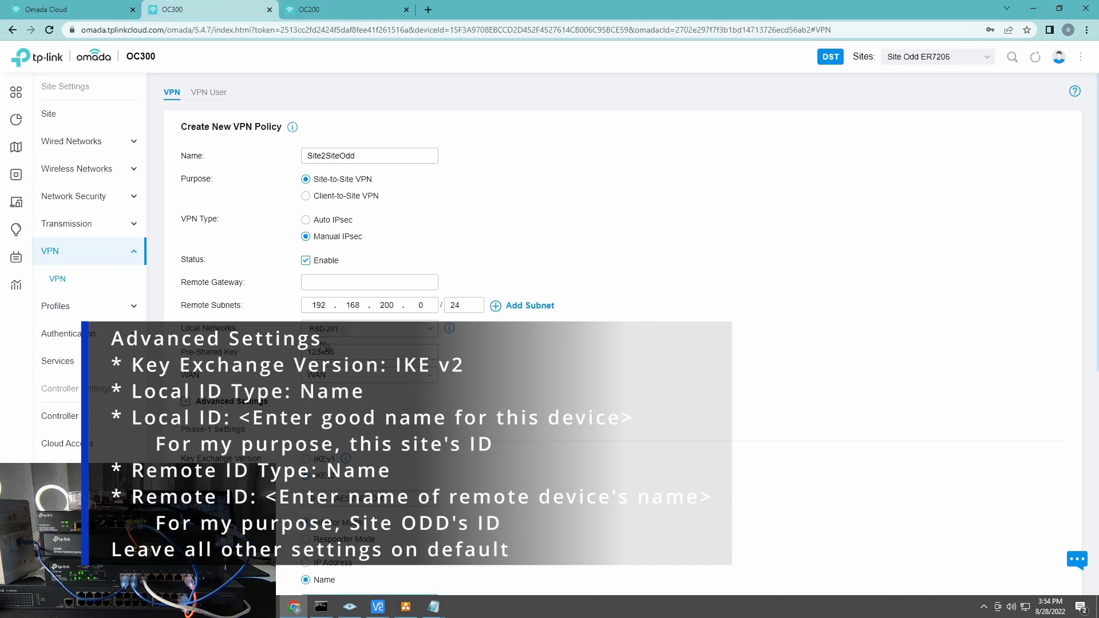
{"action": "left_click", "coordinate": [343, 9]}
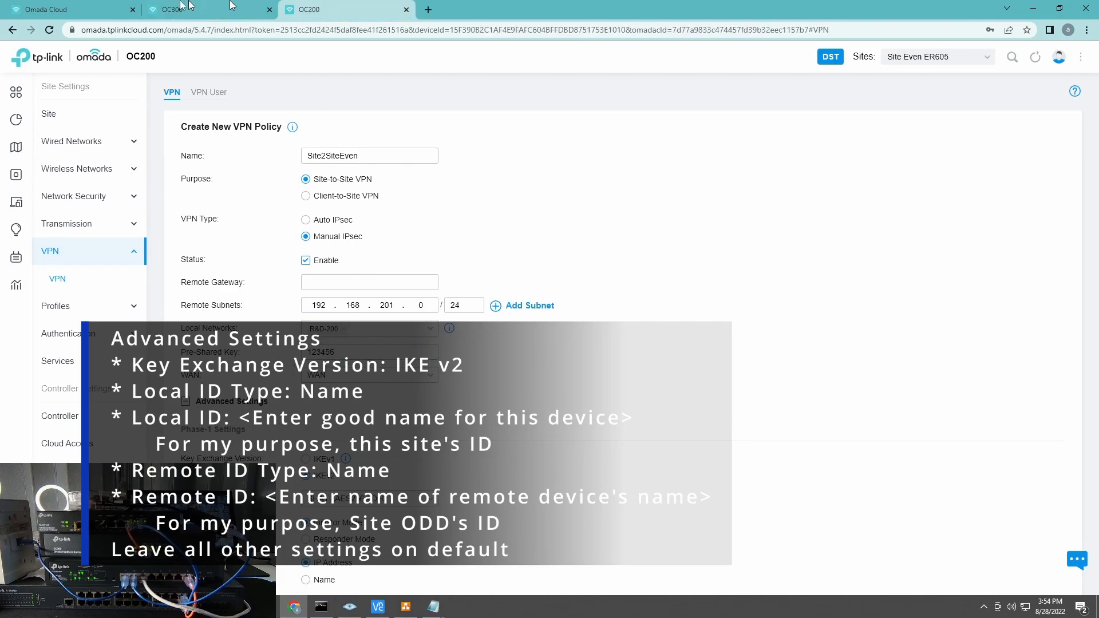
{"action": "scroll", "coordinate": [417, 424], "scroll_direction": "down", "scroll_amount": 3}
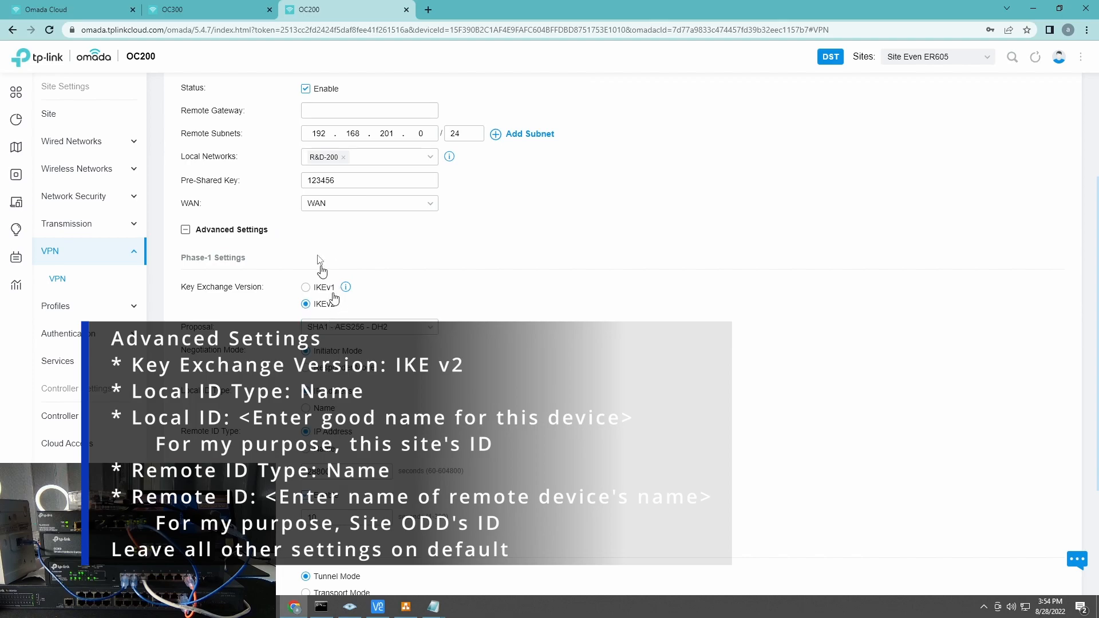
Step: Set both ID types to Name and paste er7206odd, copied from the Odd policy, as Remote ID
{"action": "key", "text": "ctrl+shift+Tab"}
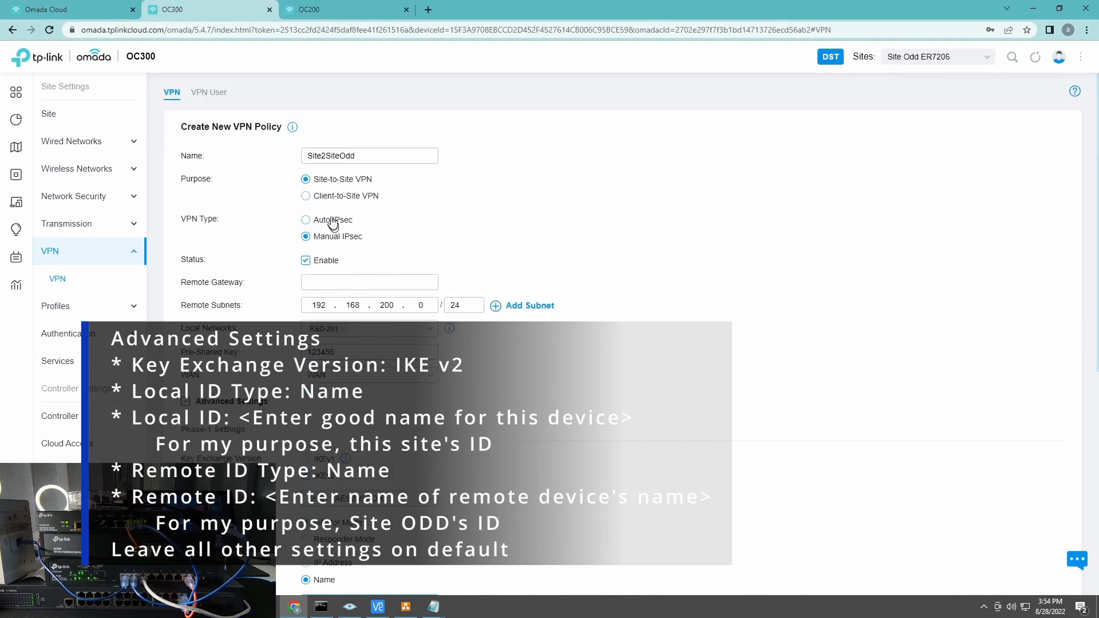
{"action": "scroll", "coordinate": [409, 426], "scroll_direction": "down", "scroll_amount": 4}
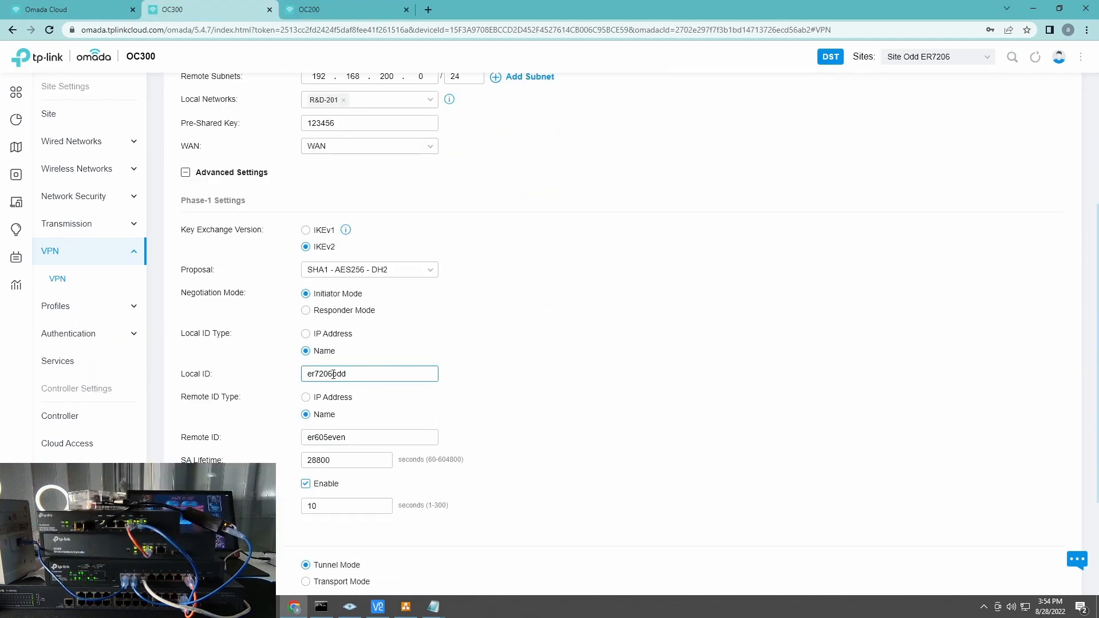
{"action": "left_click_drag", "start_coordinate": [358, 370], "coordinate": [295, 373]}
{"action": "right_click", "coordinate": [318, 383]}
{"action": "left_click", "coordinate": [365, 421]}
{"action": "left_click", "coordinate": [318, 11]}
{"action": "scroll", "coordinate": [368, 393], "scroll_direction": "down", "scroll_amount": 1}
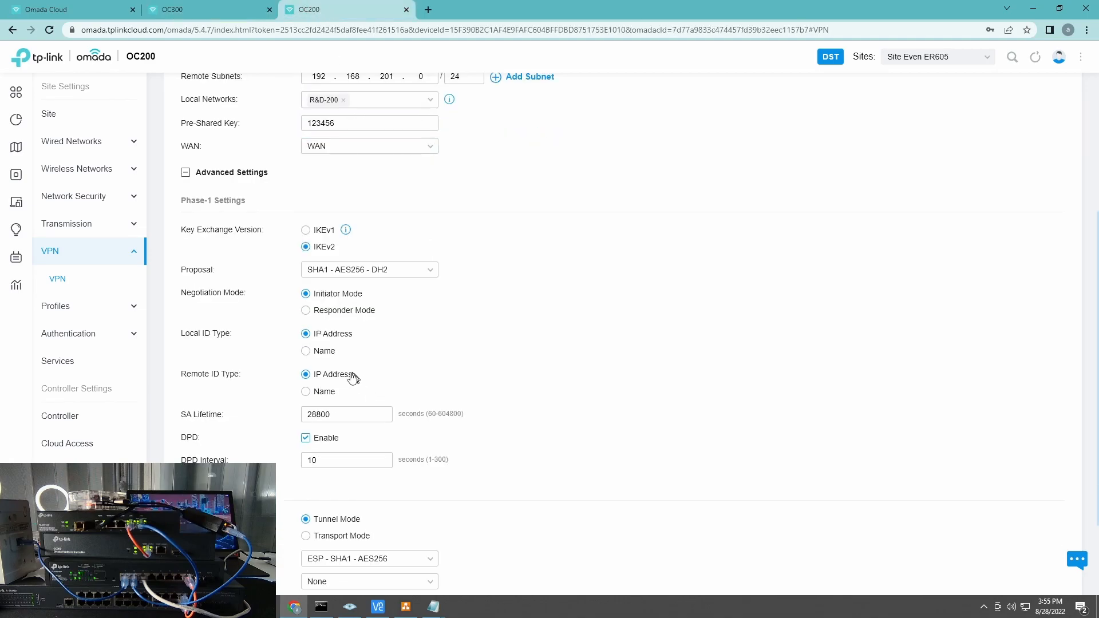
{"action": "left_click", "coordinate": [320, 357]}
{"action": "left_click", "coordinate": [319, 416]}
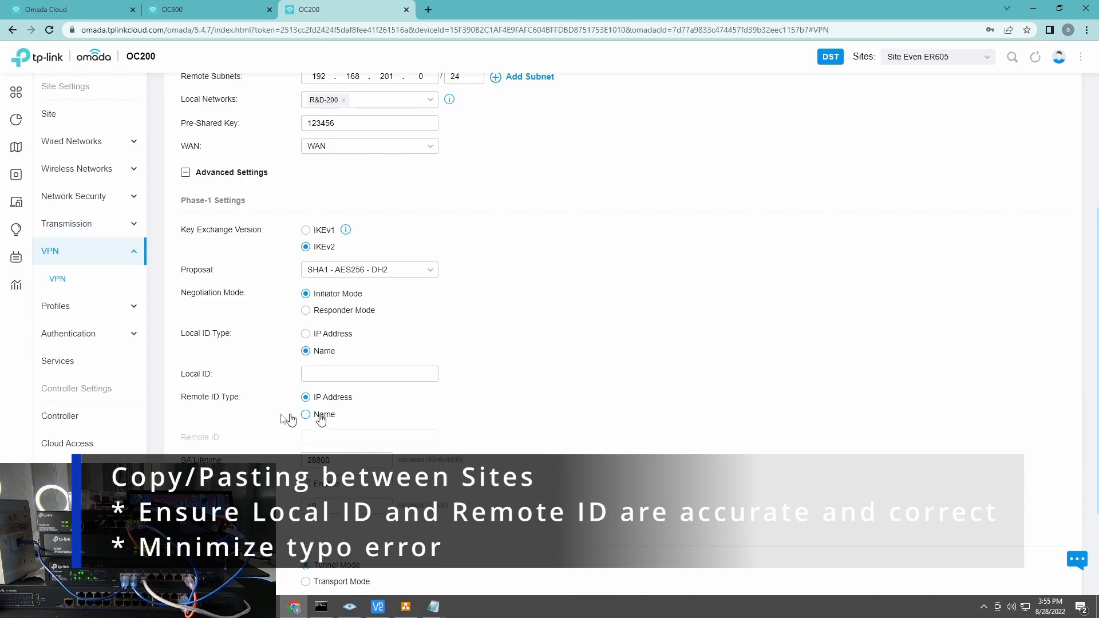
{"action": "right_click", "coordinate": [325, 439]}
{"action": "left_click", "coordinate": [348, 344]}
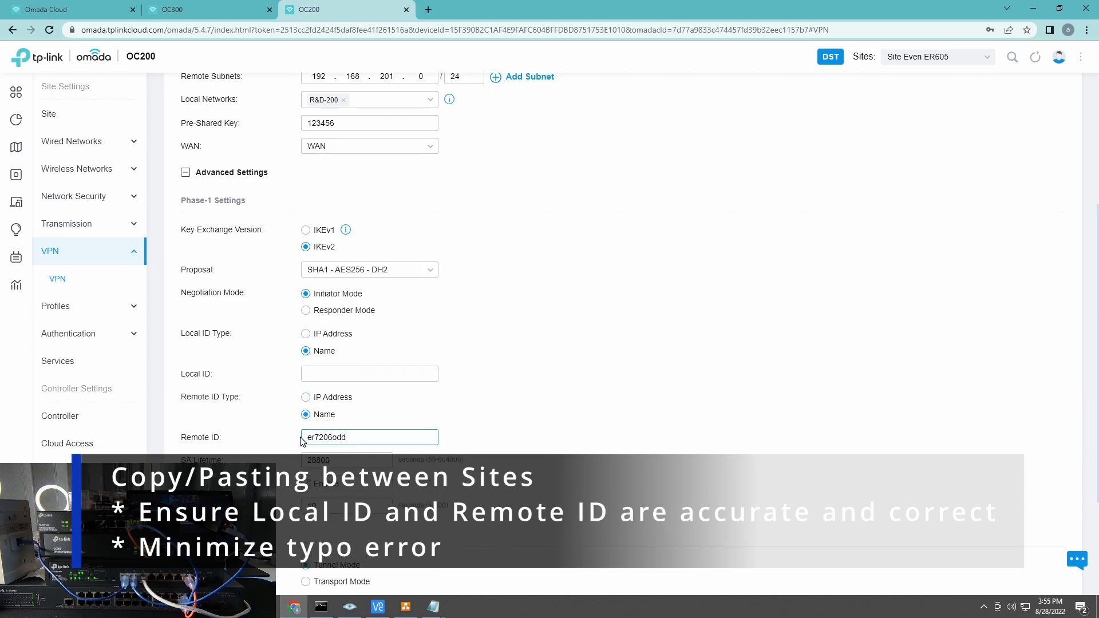
Step: Copy er605even from the Odd site's policy and paste it as the Even site's Local ID
{"action": "key", "text": "ctrl+shift+Tab"}
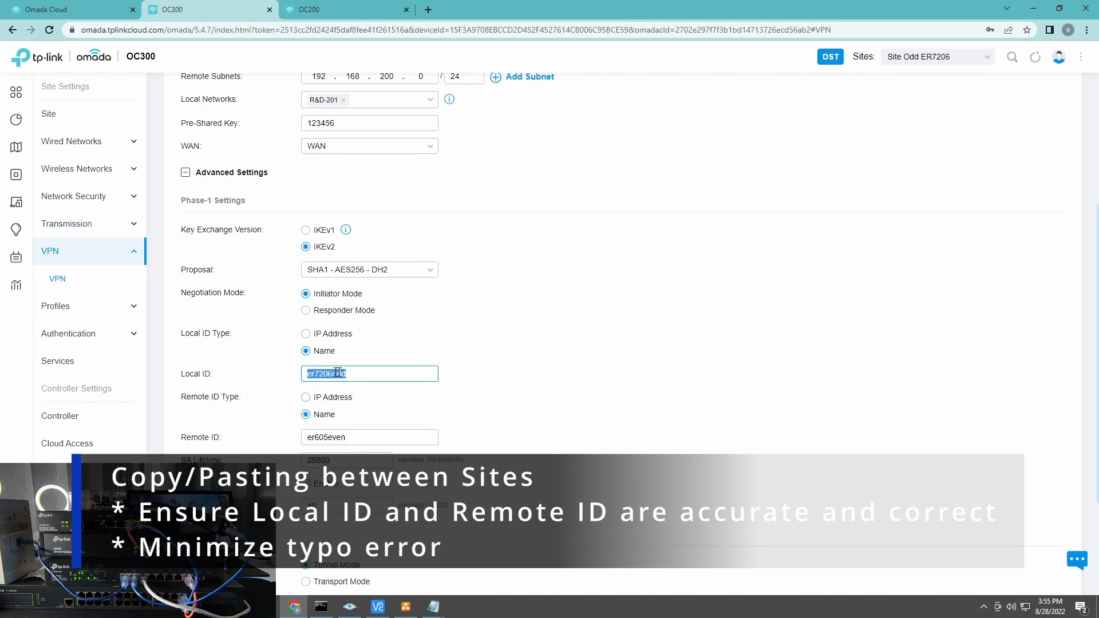
{"action": "key", "text": "ctrl+Tab"}
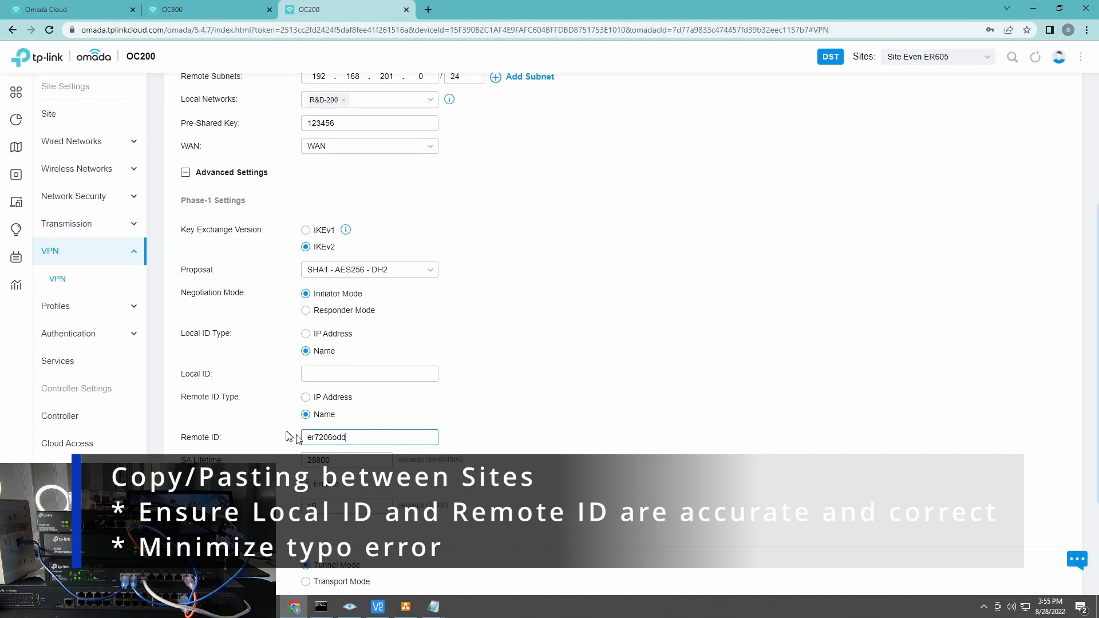
{"action": "key", "text": "ctrl+shift+Tab"}
{"action": "double_click", "coordinate": [327, 440]}
{"action": "right_click", "coordinate": [327, 444]}
{"action": "left_click", "coordinate": [368, 304]}
{"action": "key", "text": "ctrl+Tab"}
{"action": "left_click", "coordinate": [331, 372]}
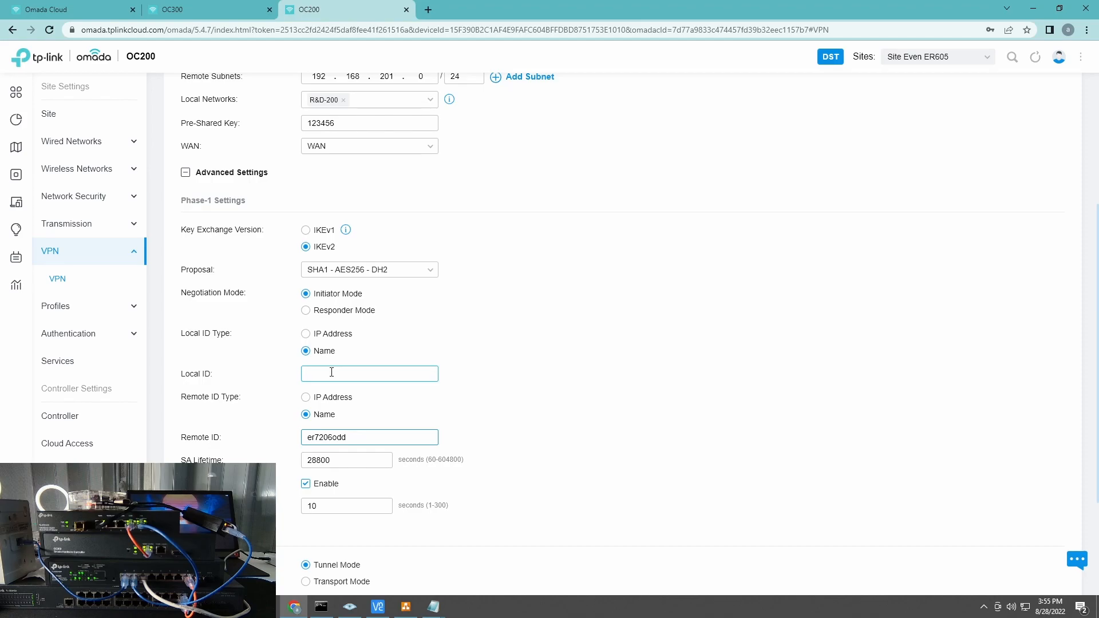
{"action": "right_click", "coordinate": [332, 371]}
{"action": "left_click", "coordinate": [441, 461]}
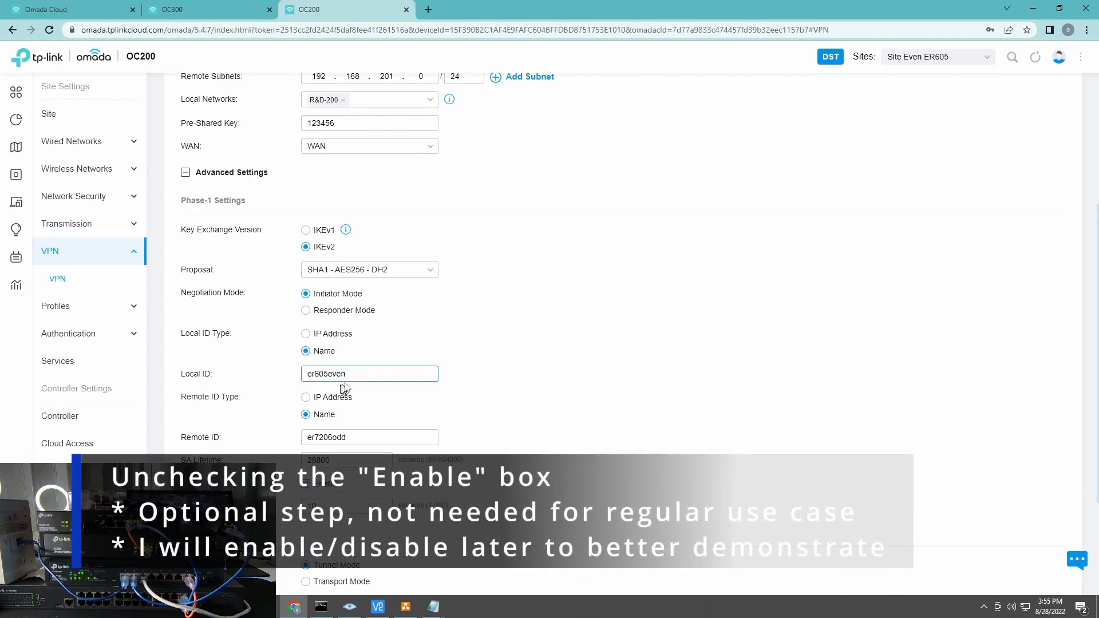
Step: Cross-check the Even and Odd policies' local and remote IDs side by side
{"action": "left_click", "coordinate": [183, 6]}
{"action": "left_click", "coordinate": [300, 6]}
{"action": "left_click", "coordinate": [203, 6]}
{"action": "left_click", "coordinate": [332, 10]}
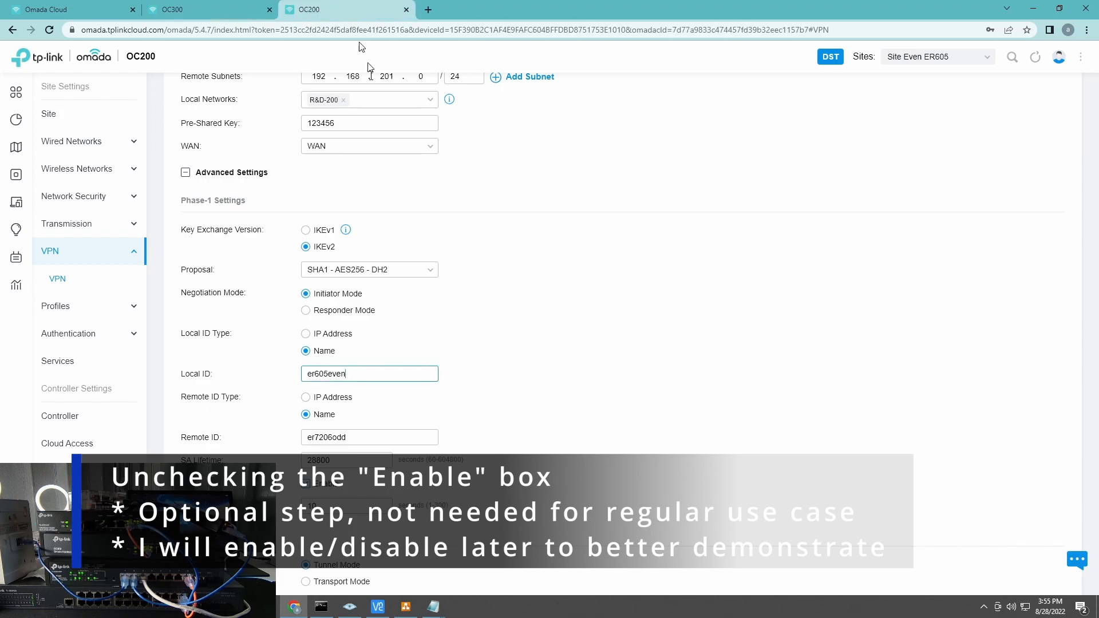
{"action": "scroll", "coordinate": [355, 344], "scroll_direction": "down", "scroll_amount": 2}
Step: Uncheck Status Enable on both the Even and Odd site VPN policies
{"action": "scroll", "coordinate": [346, 240], "scroll_direction": "up", "scroll_amount": 6}
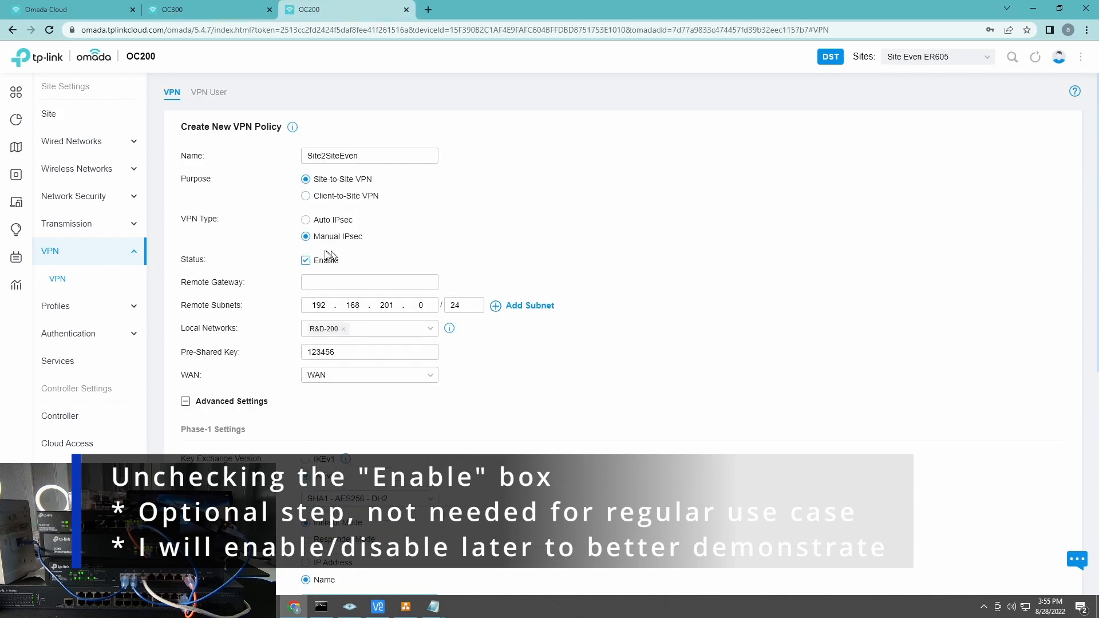
{"action": "left_click", "coordinate": [321, 261]}
{"action": "left_click", "coordinate": [204, 10]}
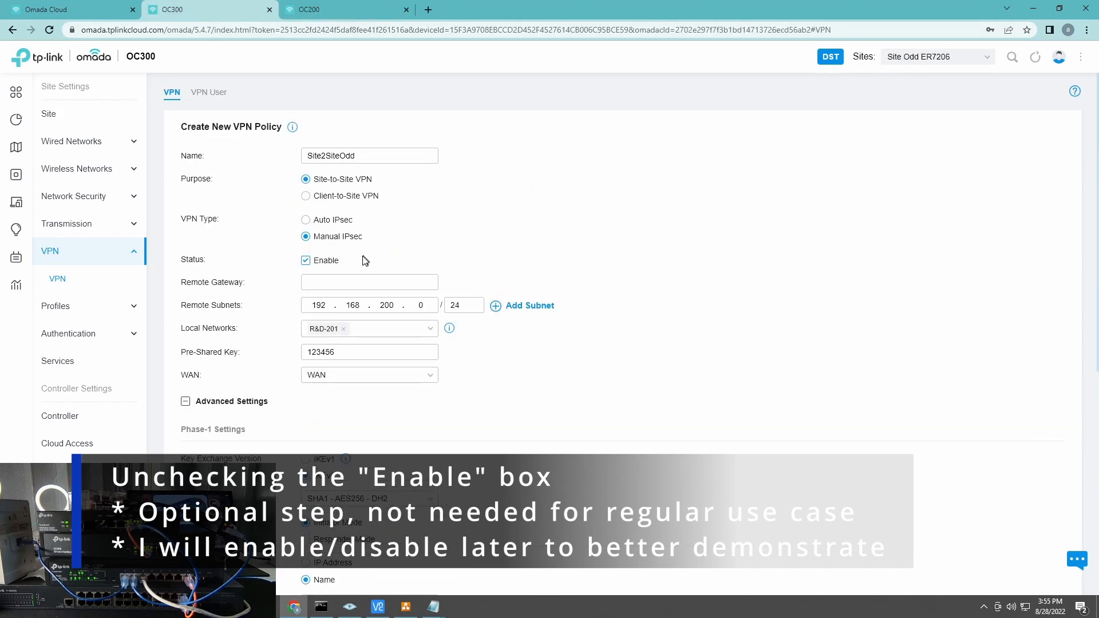
{"action": "left_click", "coordinate": [322, 260]}
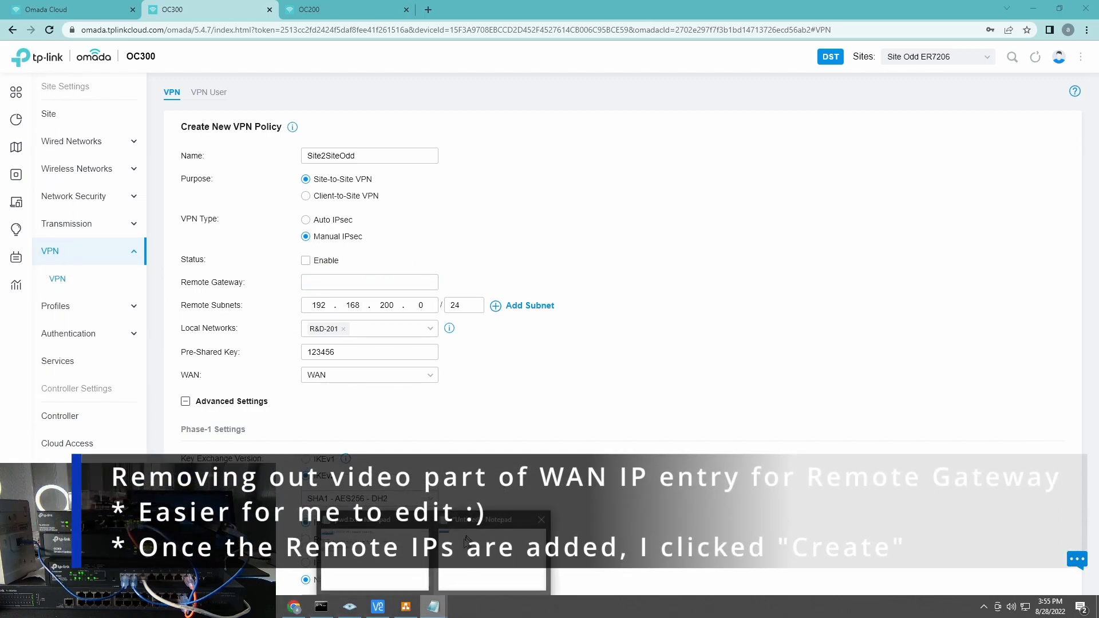
Step: Add a Notepad line saying the video will pause while the WAN IPs are entered
{"action": "left_click", "coordinate": [469, 535]}
{"action": "left_click", "coordinate": [556, 157]}
{"action": "key", "text": "Return"}
{"action": "type", "text": "i will pause video since i will enter my WAN IPs"}
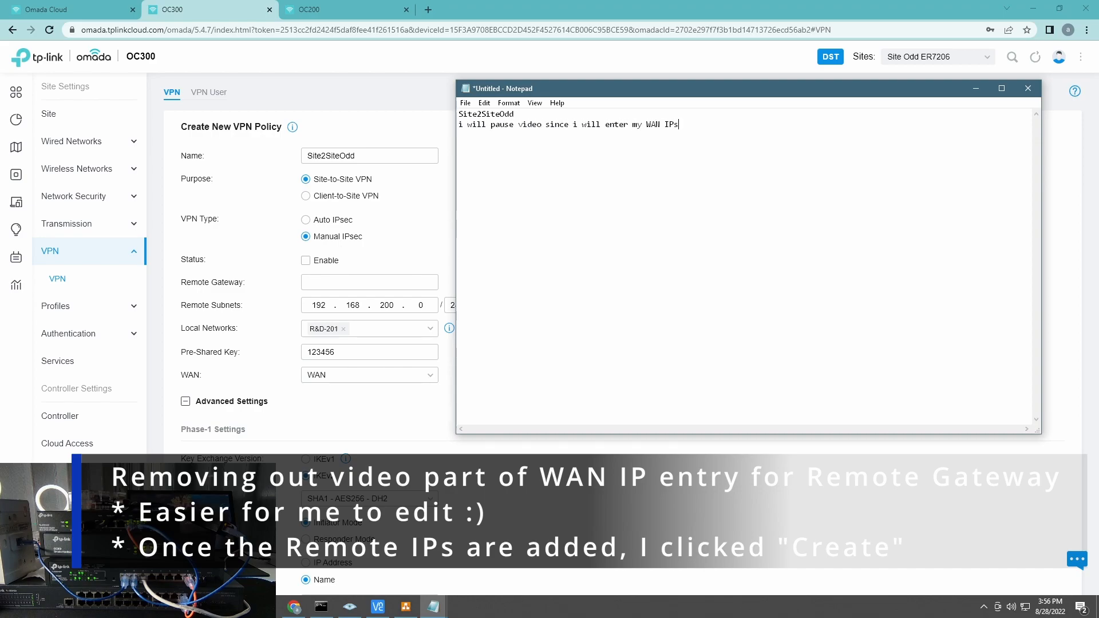
{"action": "type", "text": "(easioer"}
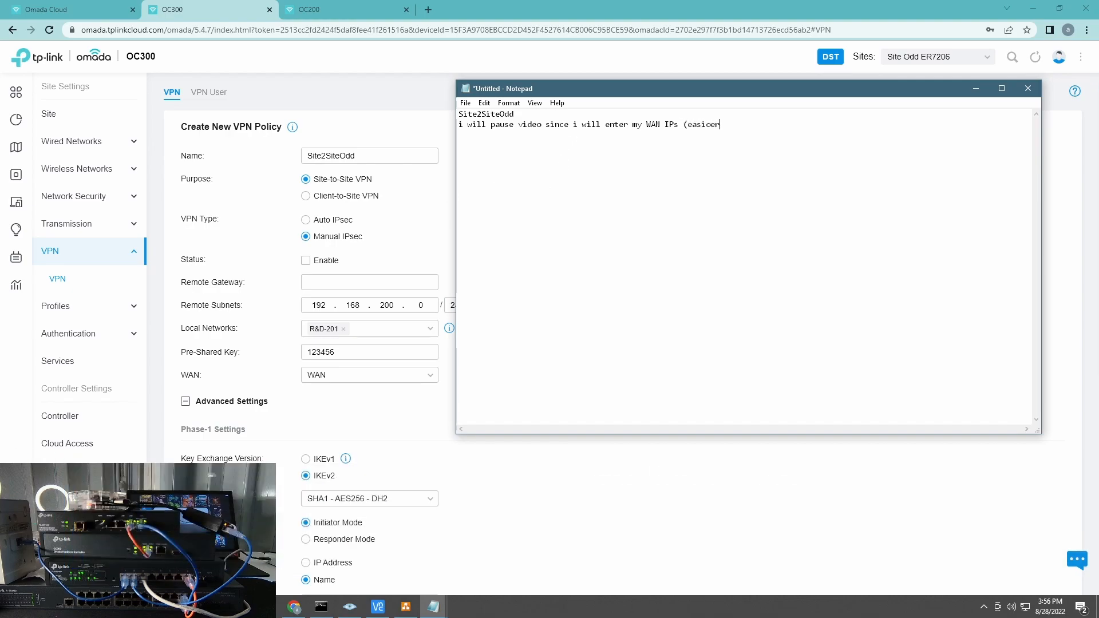
{"action": "type", "text": " :))"}
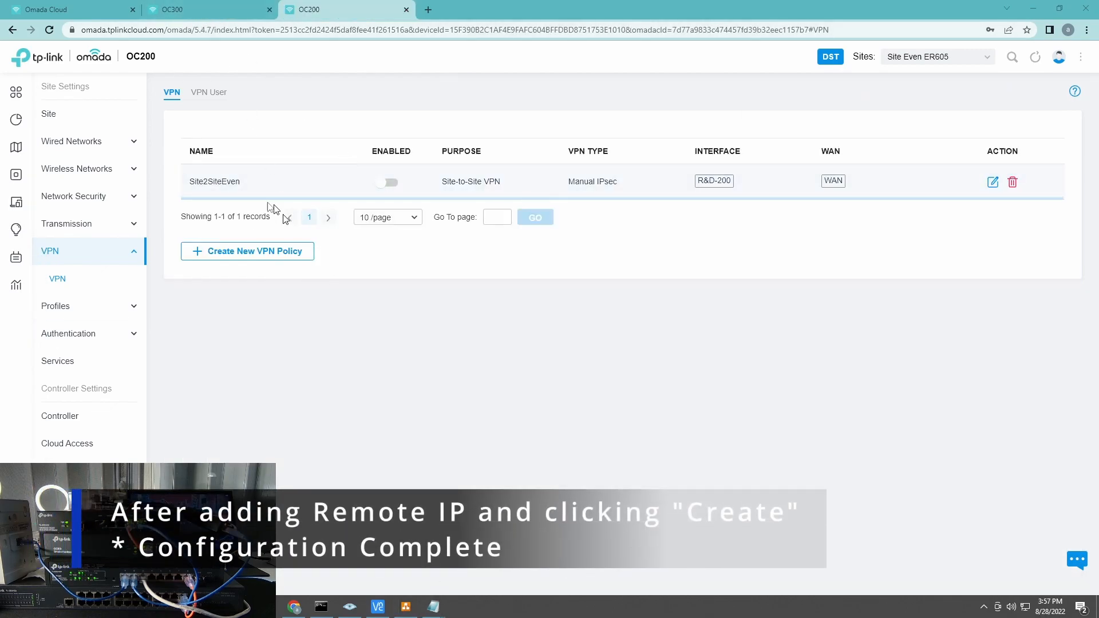
Step: Run ipconfig in Command Prompt to list the PC's network adapters
{"action": "left_click", "coordinate": [319, 584]}
{"action": "type", "text": "ipconfig"}
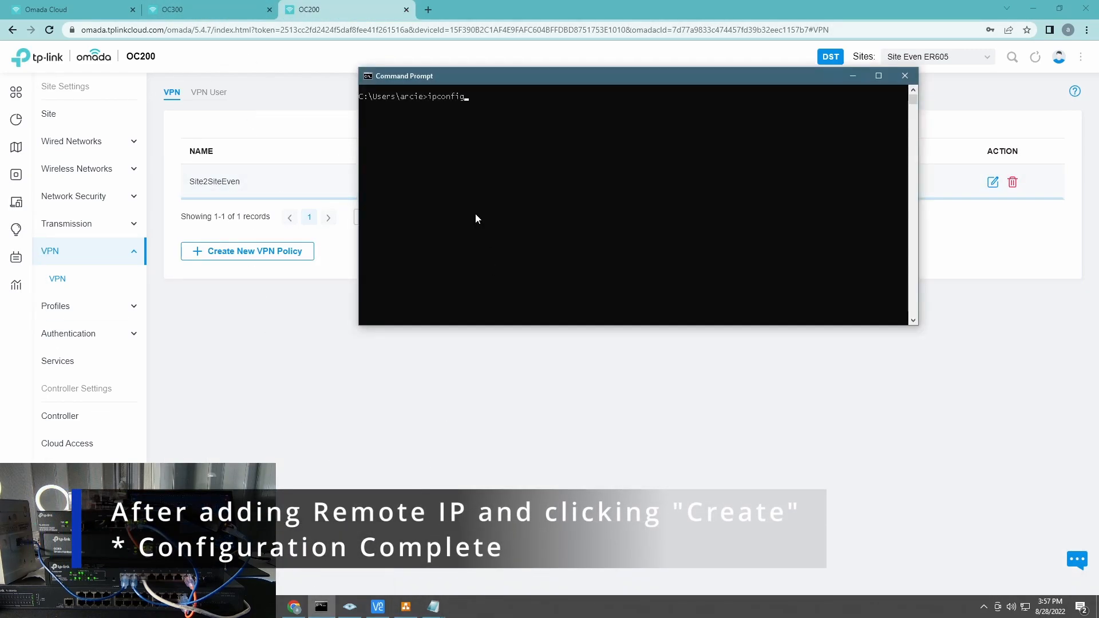
{"action": "key", "text": "Return"}
{"action": "scroll", "coordinate": [603, 177], "scroll_direction": "up", "scroll_amount": 8}
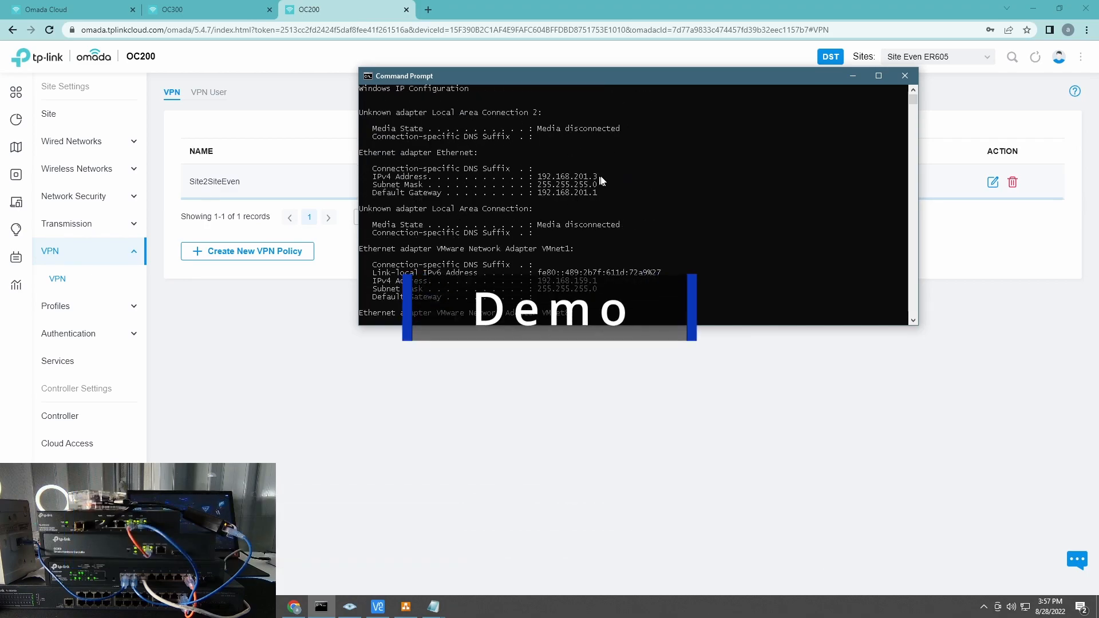
{"action": "scroll", "coordinate": [579, 185], "scroll_direction": "down", "scroll_amount": 8}
Step: Ping google.com, clear the console, then ping 192.168.201.2 successfully
{"action": "type", "text": "ping google.com"}
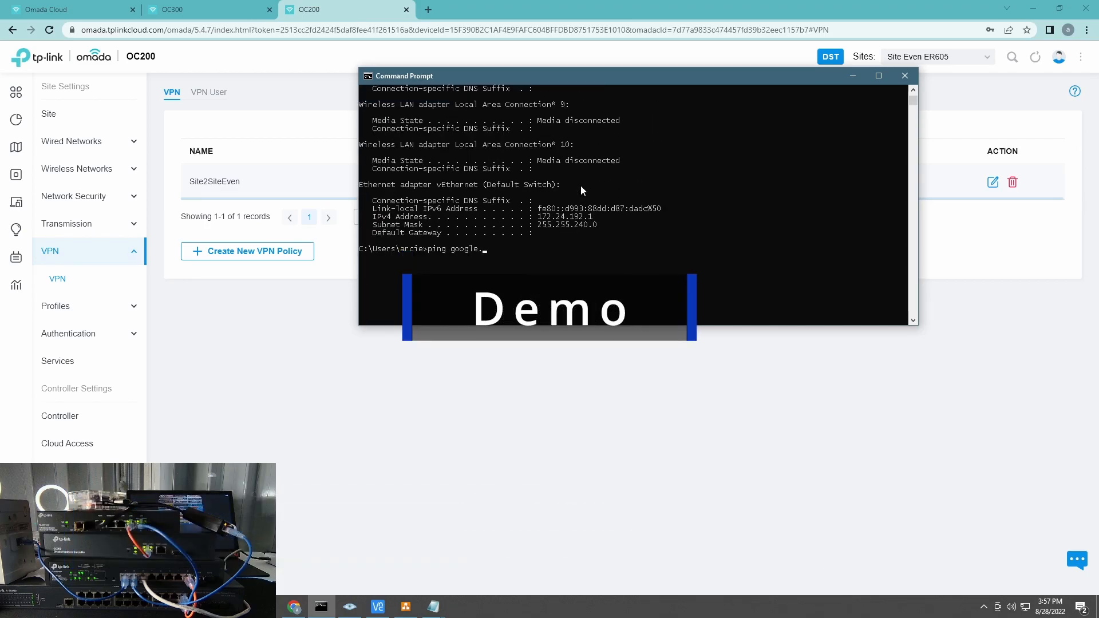
{"action": "key", "text": "Return"}
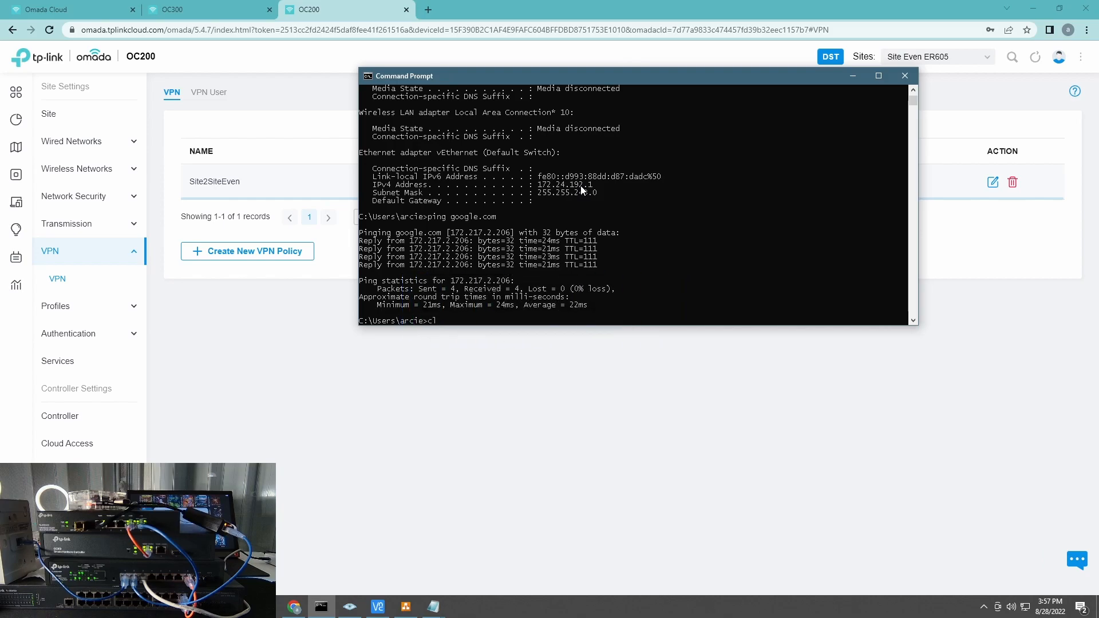
{"action": "type", "text": "cls"}
{"action": "key", "text": "Return"}
{"action": "type", "text": "ping 192.168.20"}
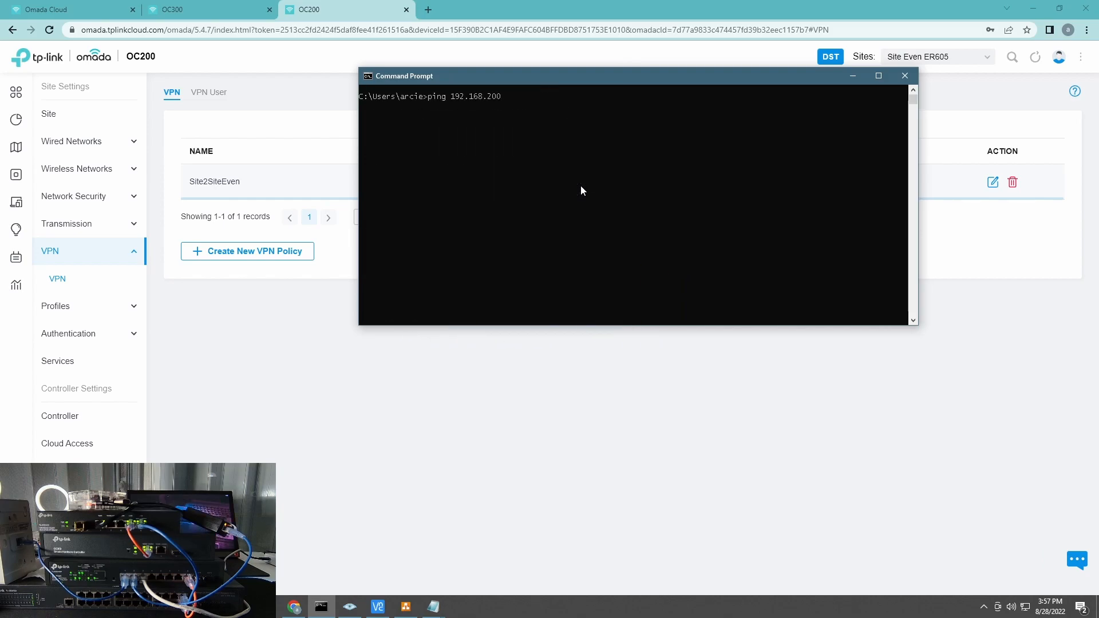
{"action": "type", "text": "1.2"}
{"action": "key", "text": "Return"}
Step: Ping 192.168.202.2 to show it times out, then return to the OC200 controller
{"action": "key", "text": "Up"}
{"action": "key", "text": "BackSpace"}
{"action": "key", "text": "BackSpace"}
{"action": "key", "text": "BackSpace"}
{"action": "type", "text": "2.2"}
{"action": "key", "text": "Return"}
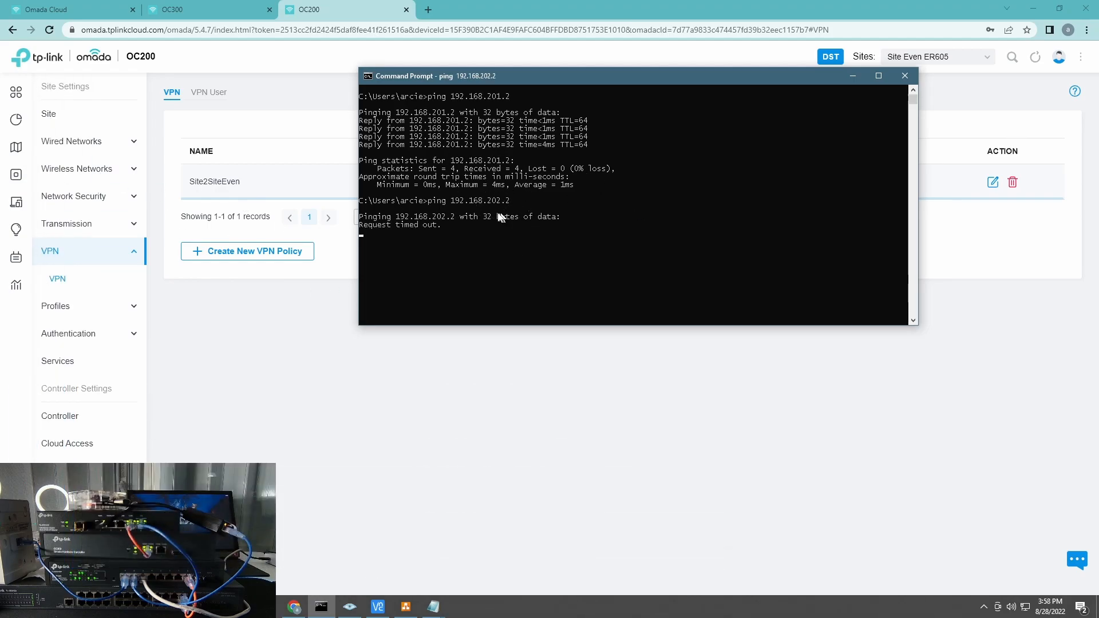
{"action": "left_click", "coordinate": [37, 175]}
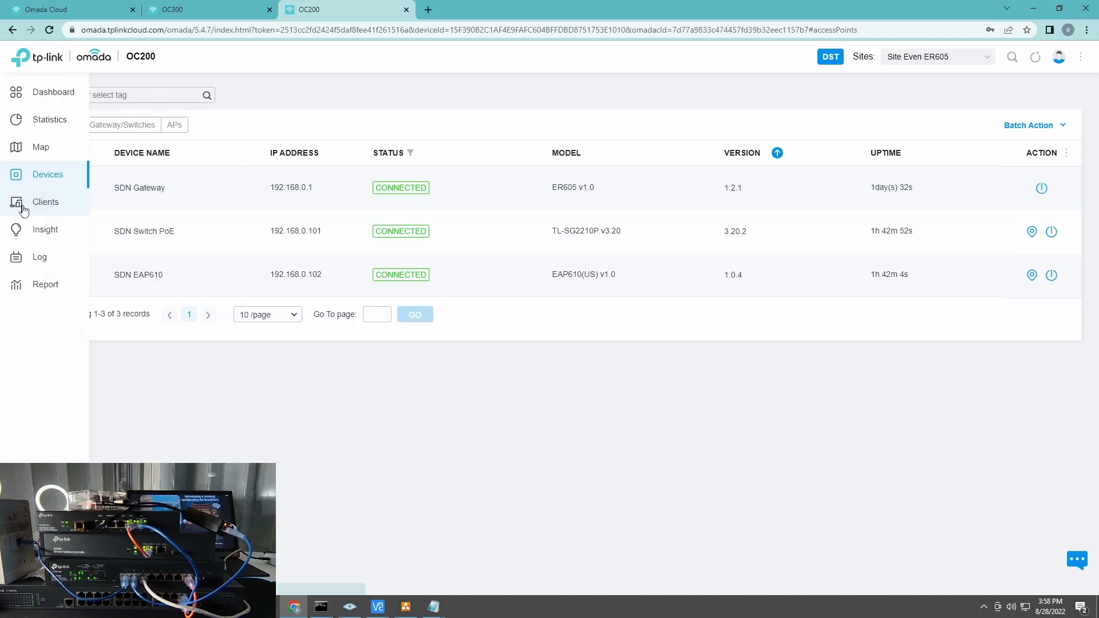
Step: Look up the Even site's raspberrypi client address on OC200 and recall the last ping
{"action": "left_click", "coordinate": [17, 202]}
{"action": "left_click", "coordinate": [321, 606]}
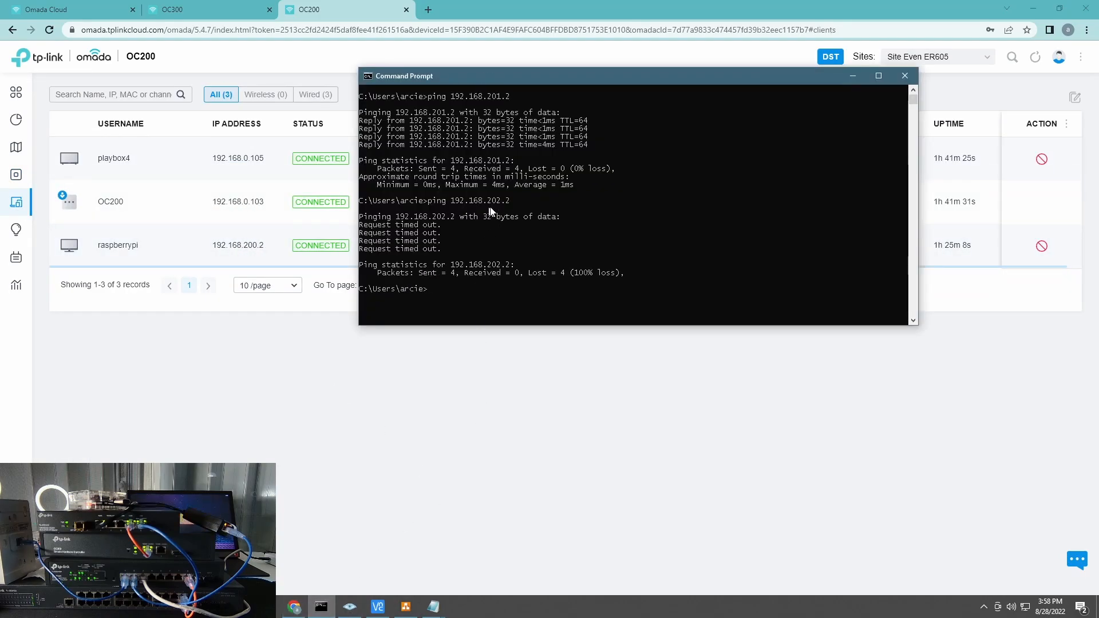
{"action": "key", "text": "Up"}
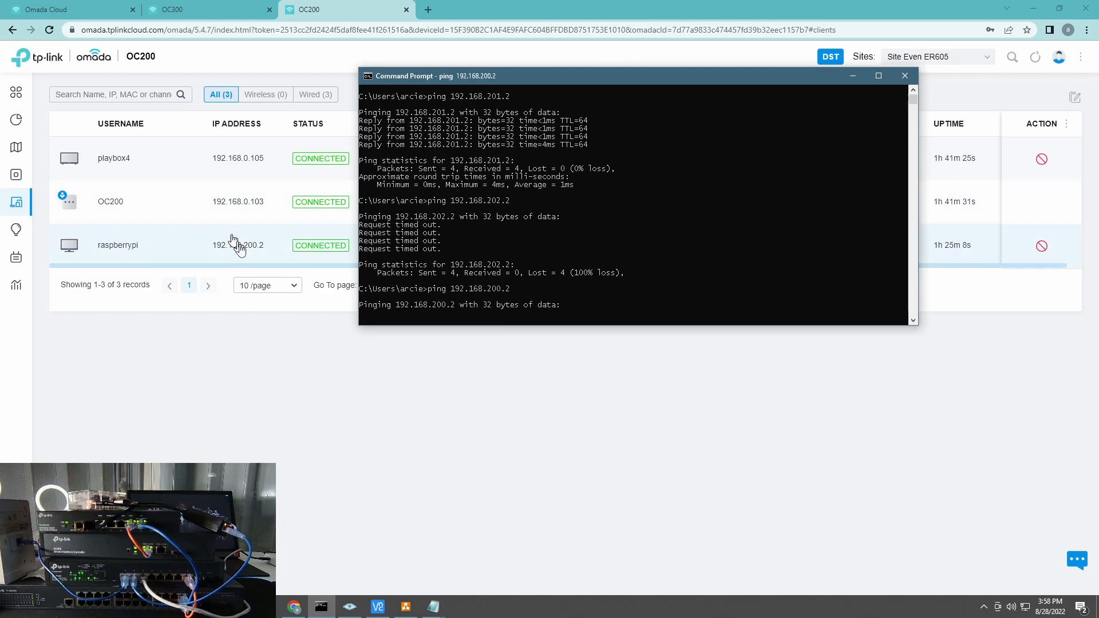
Step: Check the Odd site's clients on OC300 and confirm 192.168.201.2 replies to ping
{"action": "left_click", "coordinate": [186, 11]}
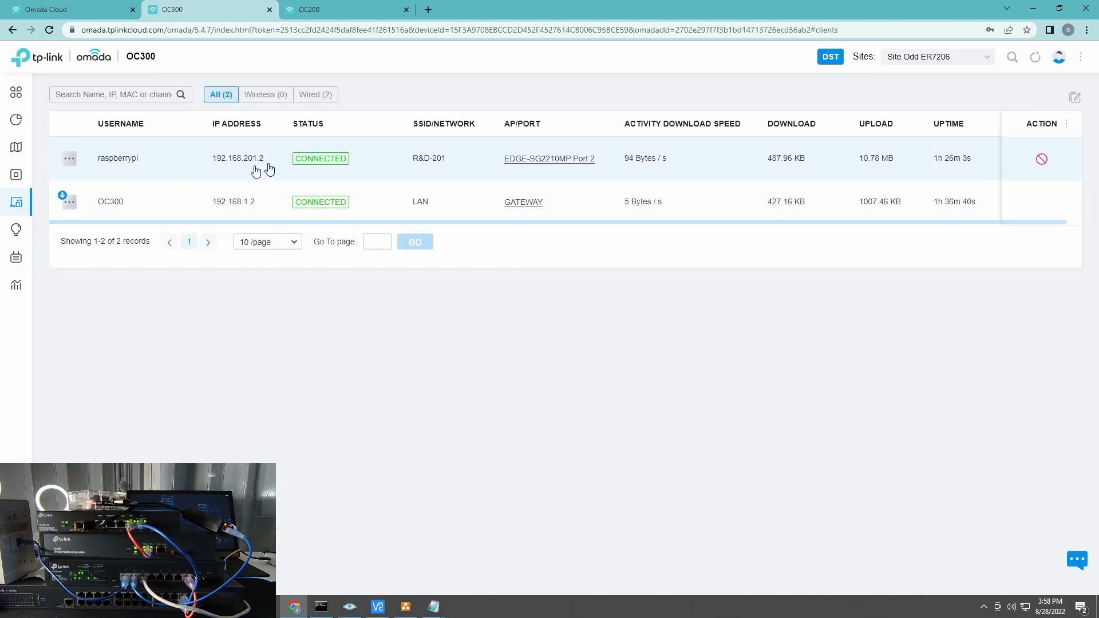
{"action": "left_click", "coordinate": [328, 603]}
{"action": "right_click", "coordinate": [328, 602]}
{"action": "left_click", "coordinate": [496, 262]}
{"action": "key", "text": "Up"}
{"action": "key", "text": "Up"}
{"action": "key", "text": "Up"}
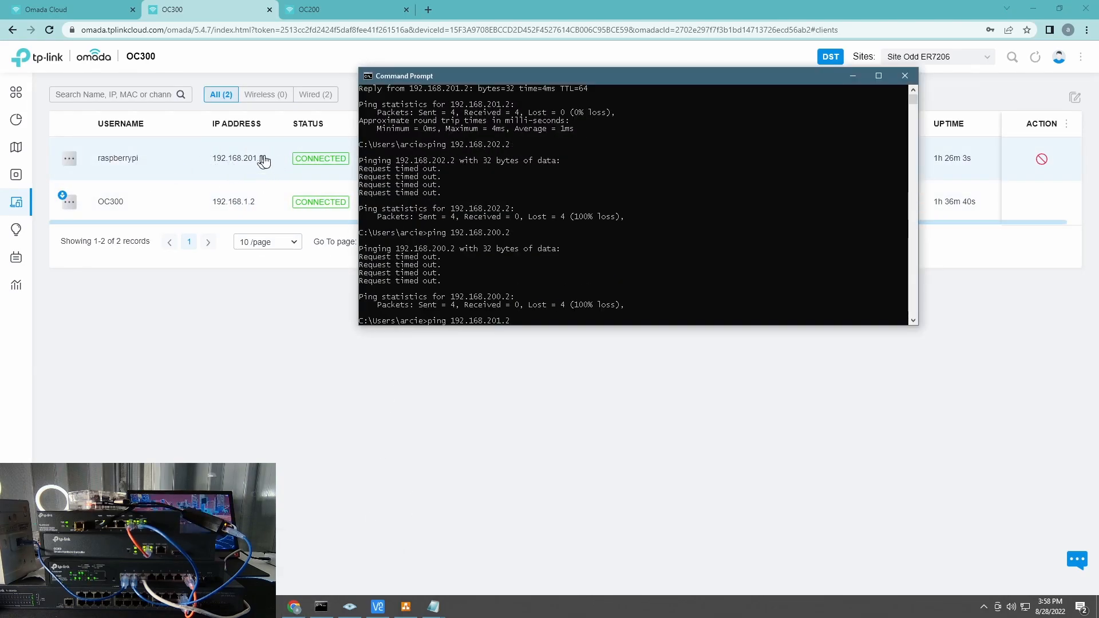
{"action": "key", "text": "Return"}
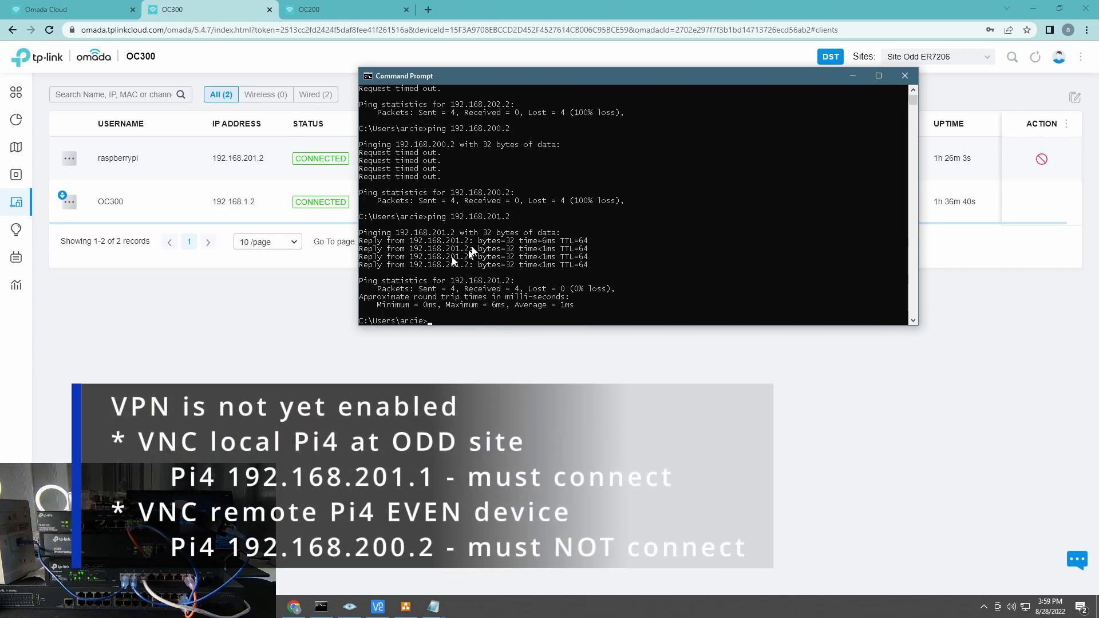
{"action": "left_click", "coordinate": [378, 607]}
Step: Connect VNC to the Pi at 192.168.201.2, then show 192.168.200.2 times out unreachable
{"action": "double_click", "coordinate": [413, 204]}
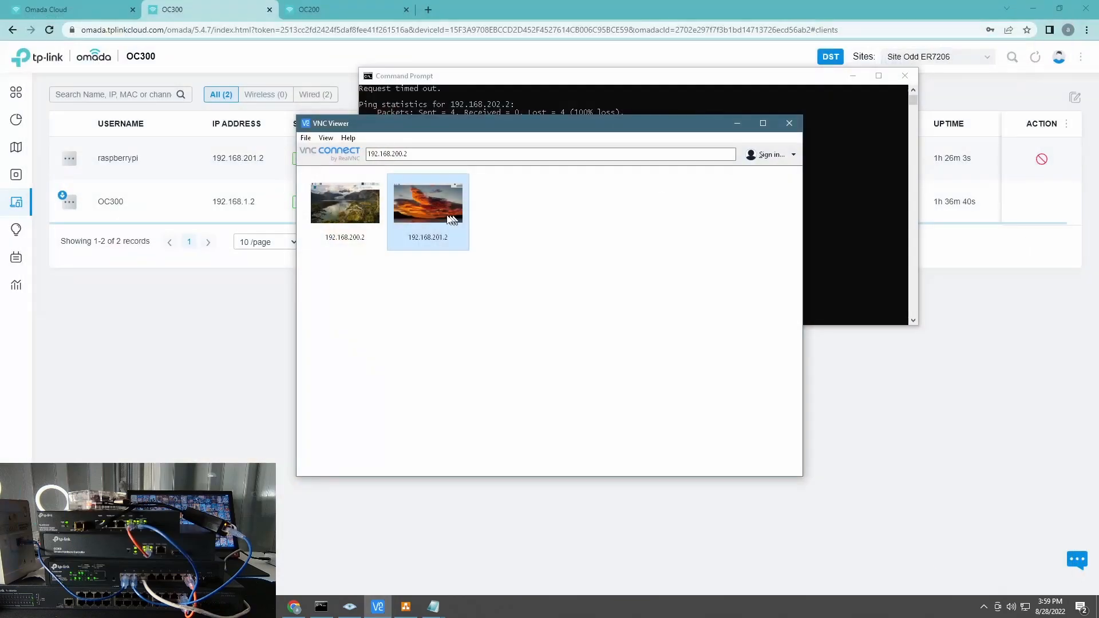
{"action": "double_click", "coordinate": [345, 204]}
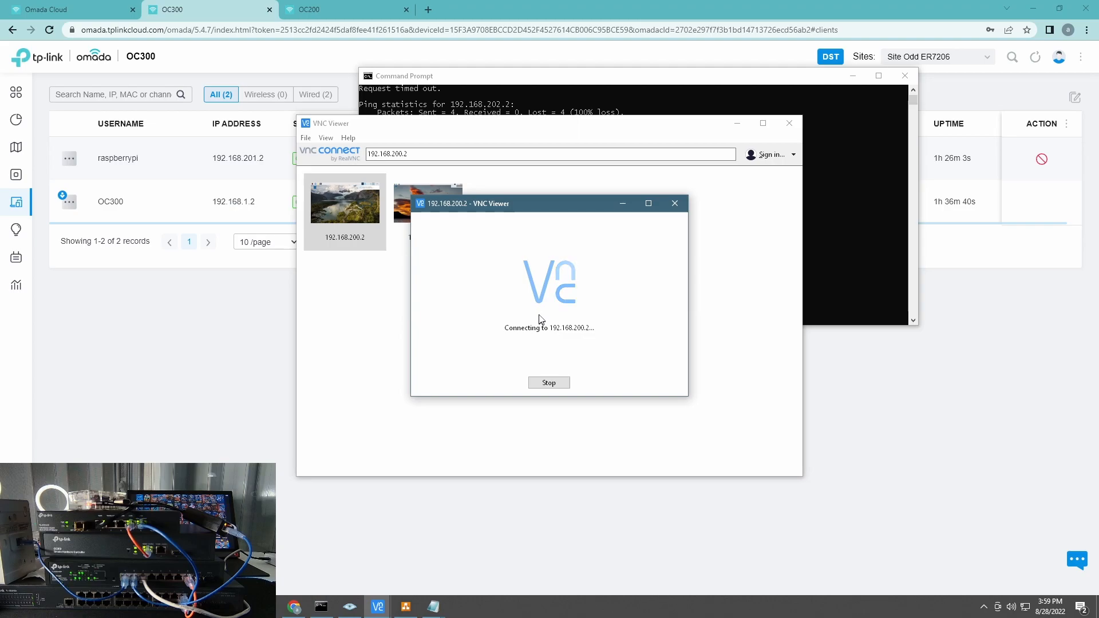
{"action": "left_click", "coordinate": [657, 323]}
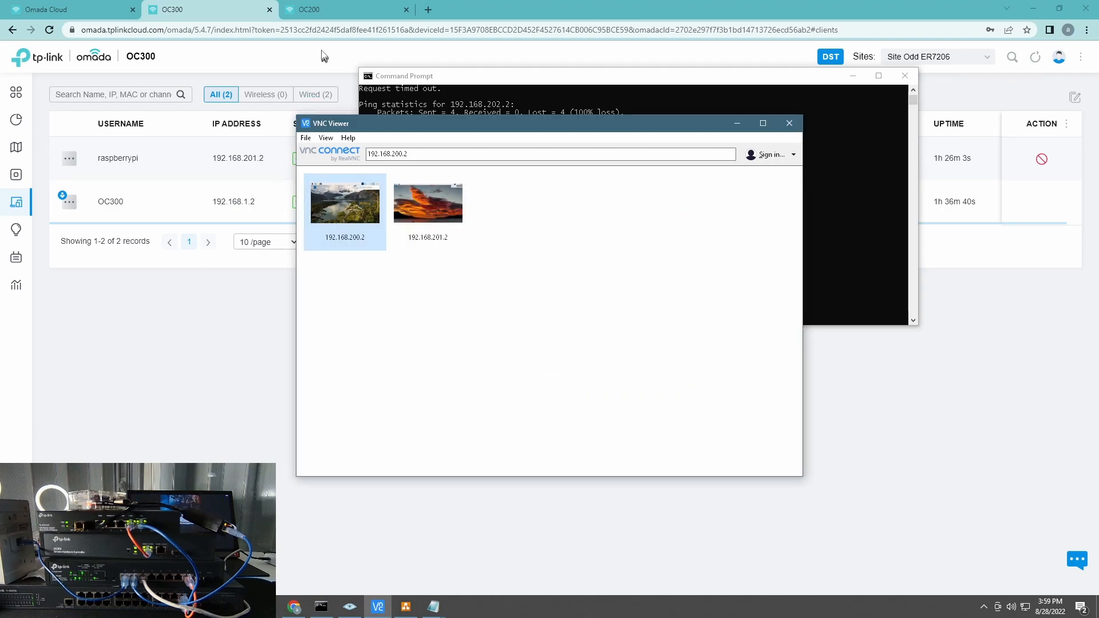
{"action": "left_click", "coordinate": [321, 14]}
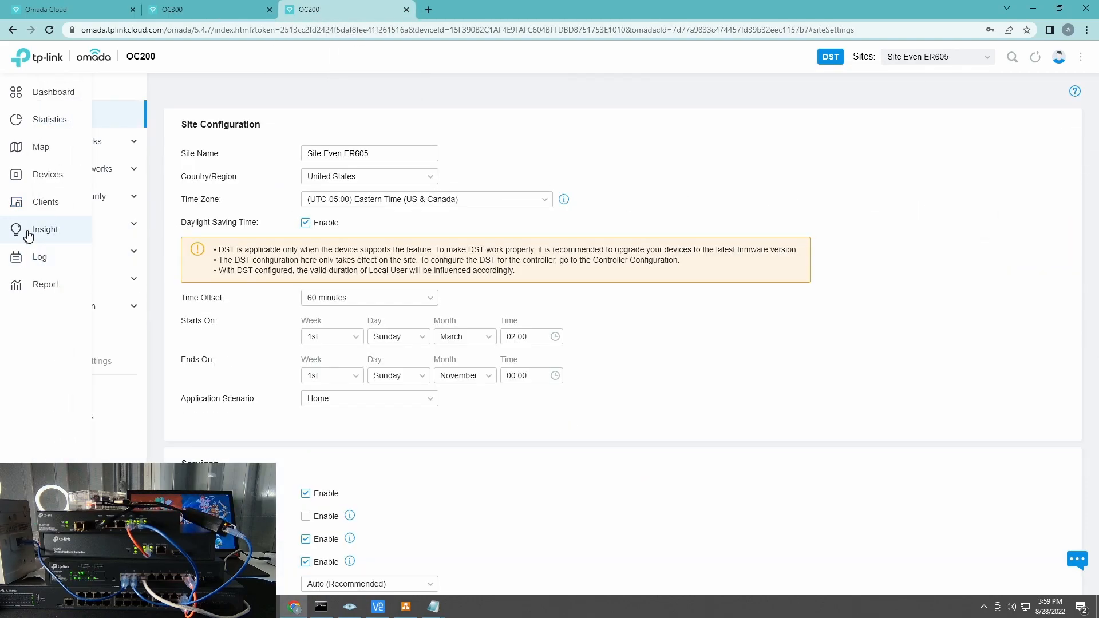
Step: Check Insight > VPN Status on both OC200 and OC300 to confirm no VPN sessions
{"action": "left_click", "coordinate": [17, 229]}
{"action": "left_click", "coordinate": [452, 90]}
{"action": "left_click", "coordinate": [171, 10]}
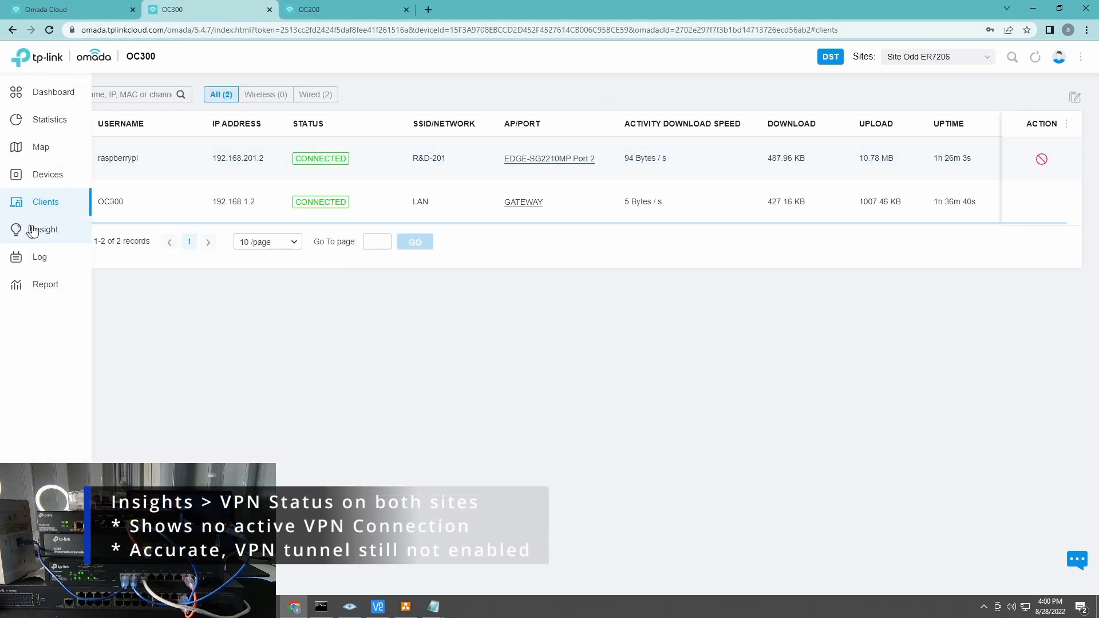
{"action": "left_click", "coordinate": [35, 229]}
{"action": "left_click", "coordinate": [473, 92]}
Step: Open the Site Settings > VPN policy list on both OC200 and OC300
{"action": "left_click", "coordinate": [321, 9]}
{"action": "left_click", "coordinate": [17, 578]}
{"action": "left_click", "coordinate": [66, 255]}
{"action": "left_click", "coordinate": [63, 279]}
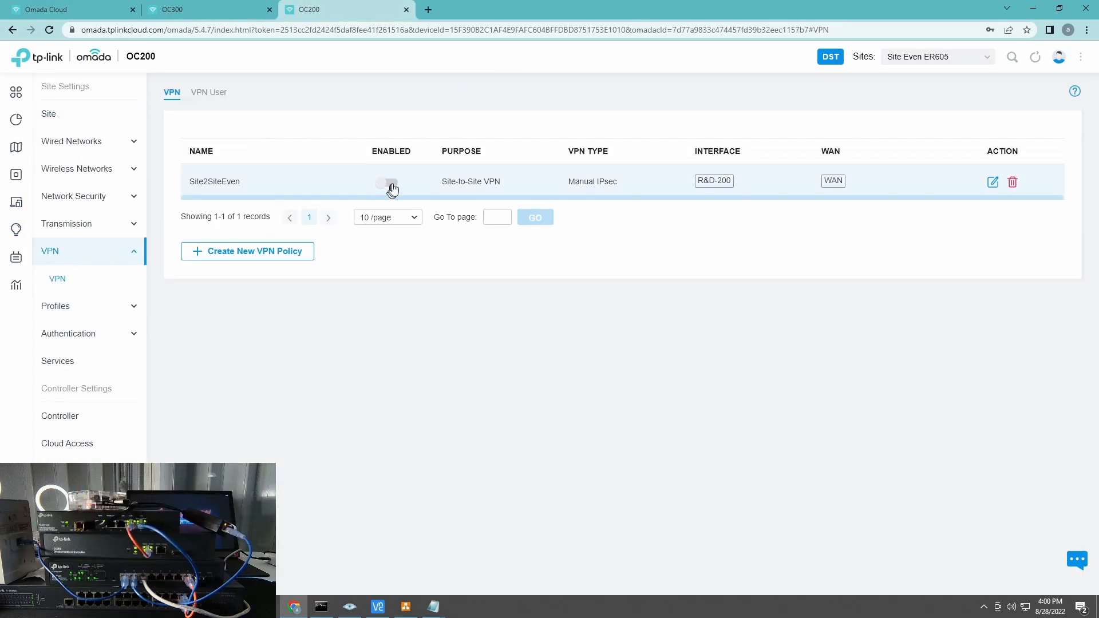
{"action": "left_click", "coordinate": [189, 10]}
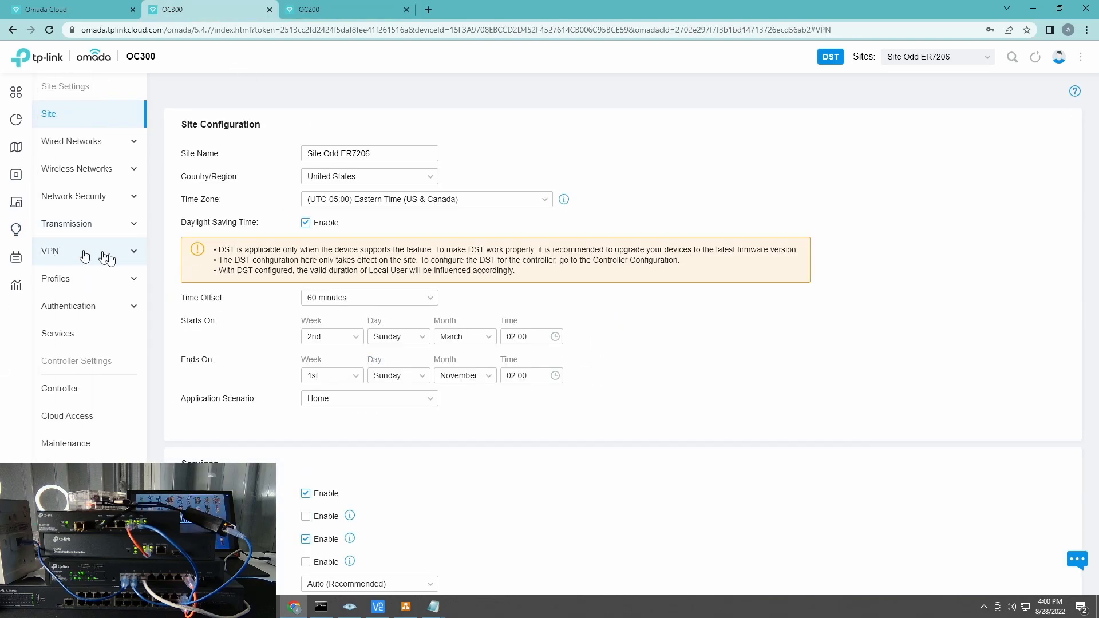
{"action": "left_click", "coordinate": [64, 253]}
Step: Restart the continuous ping to 192.168.200.2 in the command console
{"action": "left_click", "coordinate": [332, 10]}
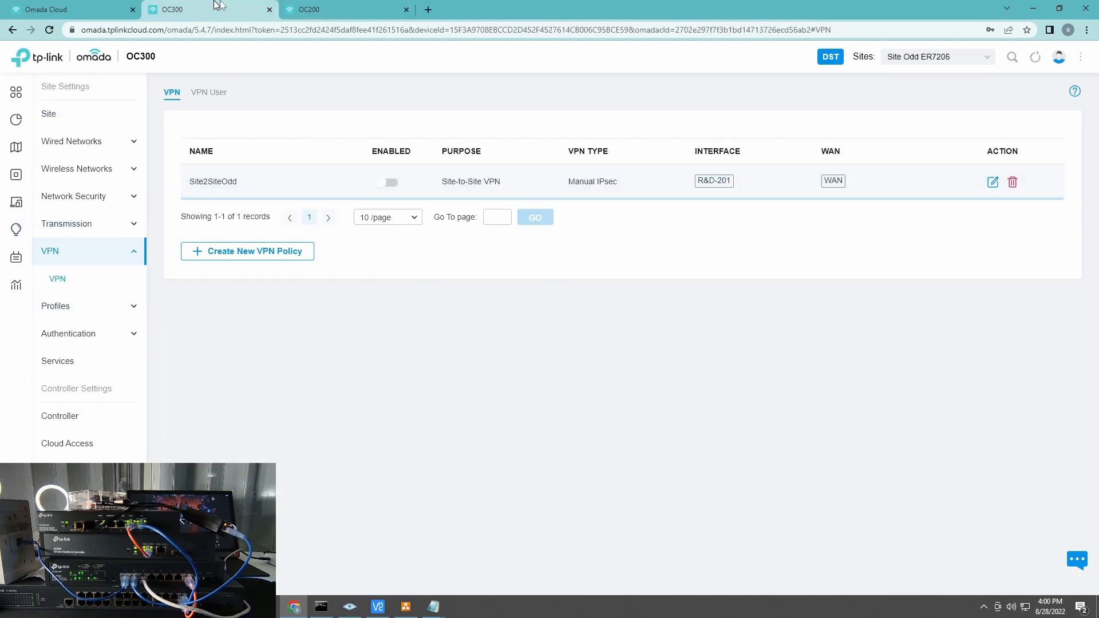
{"action": "left_click", "coordinate": [321, 606]}
{"action": "key", "text": "Up"}
{"action": "key", "text": "Up"}
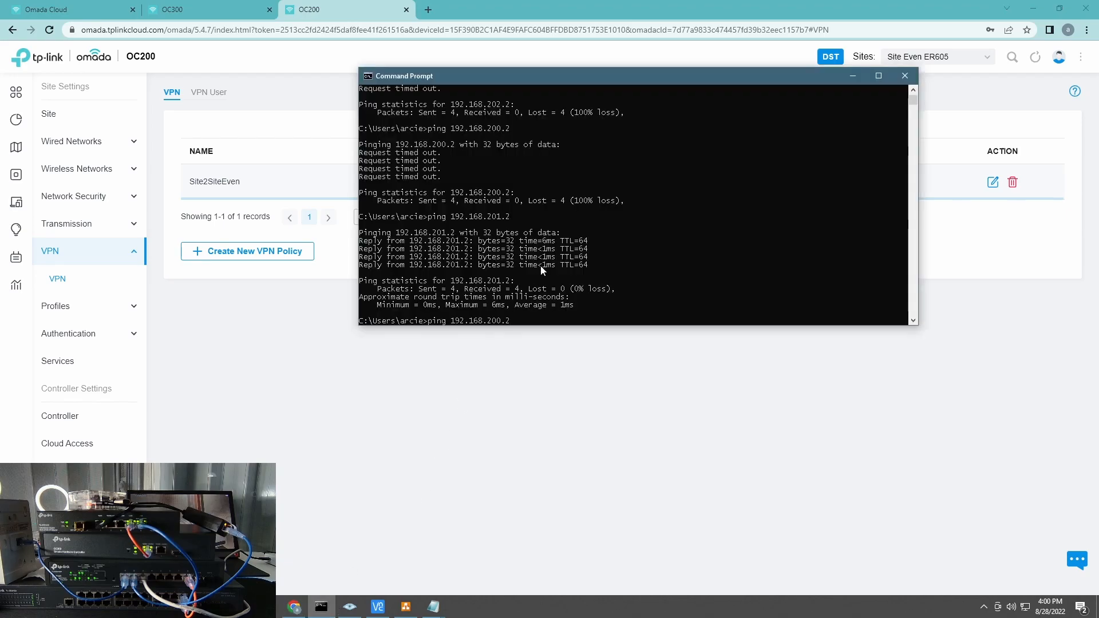
{"action": "key", "text": "Return"}
{"action": "left_click", "coordinate": [321, 606]}
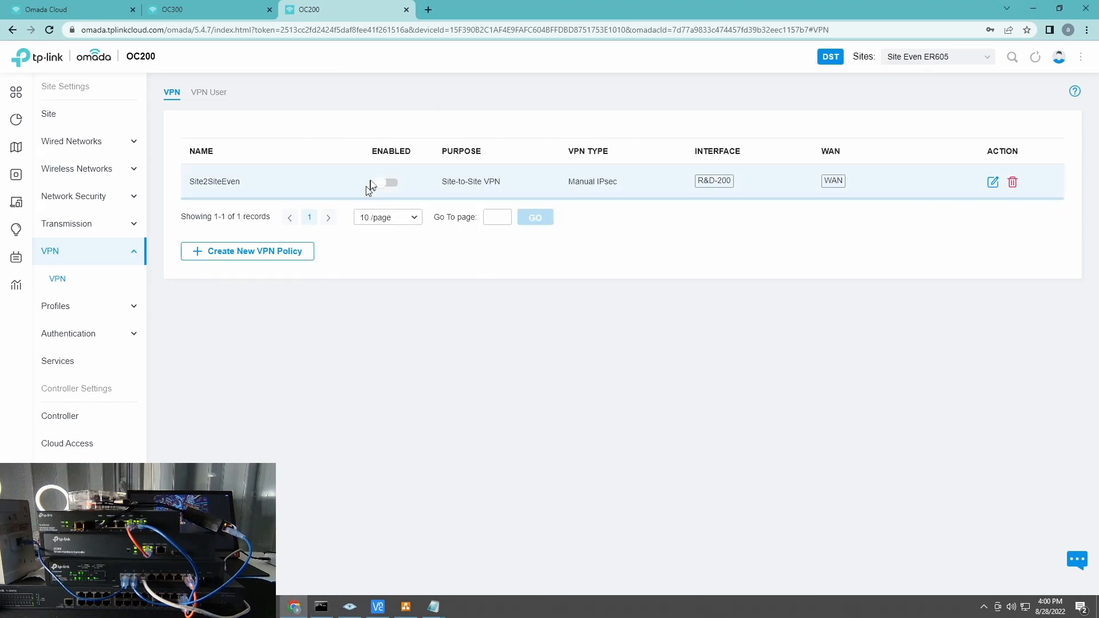
{"action": "left_click", "coordinate": [321, 606]}
Step: Enable the Site2SiteEven policy on OC200 and the Site2SiteOdd policy on OC300
{"action": "left_click", "coordinate": [389, 182]}
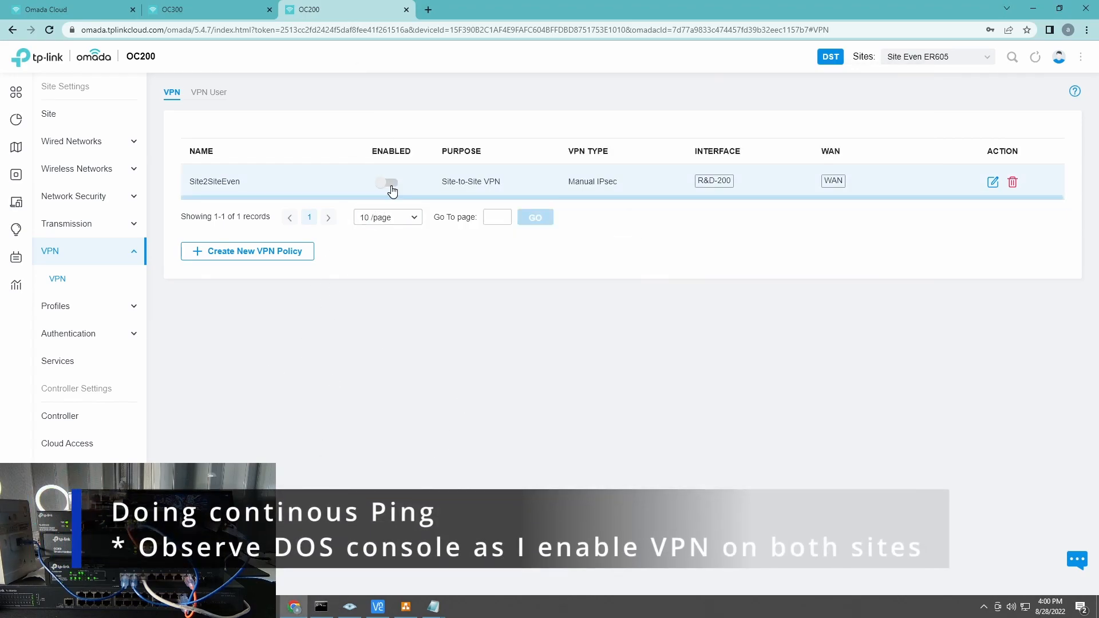
{"action": "left_click", "coordinate": [232, 11]}
{"action": "left_click", "coordinate": [388, 182]}
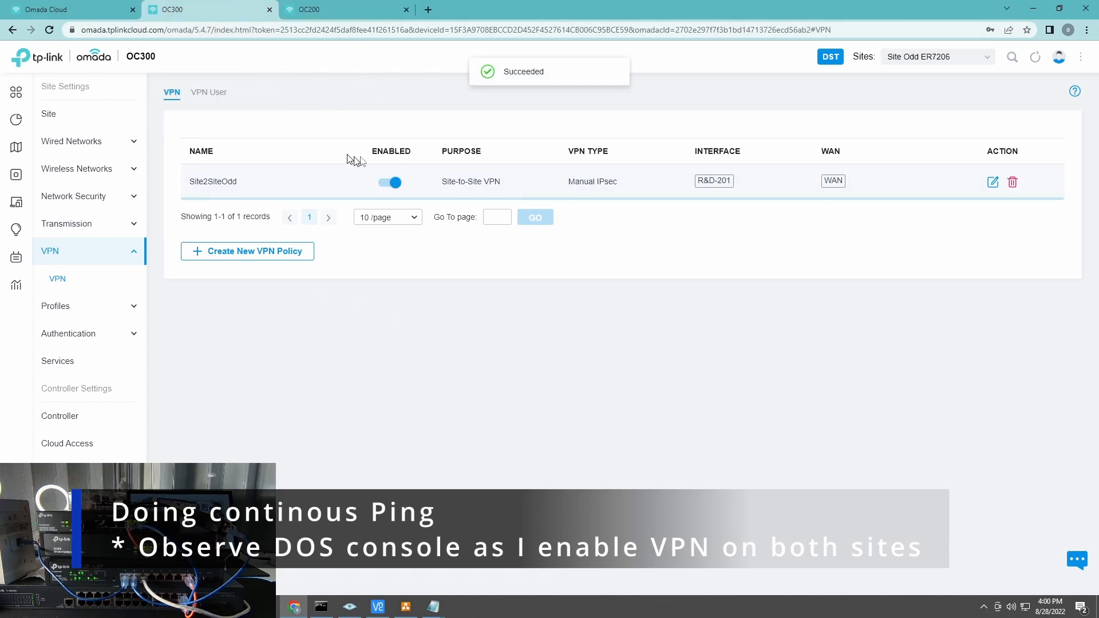
{"action": "left_click", "coordinate": [320, 10]}
Step: Verify both VPN policies are enabled while the ping to 192.168.200.2 starts replying
{"action": "left_click", "coordinate": [321, 606]}
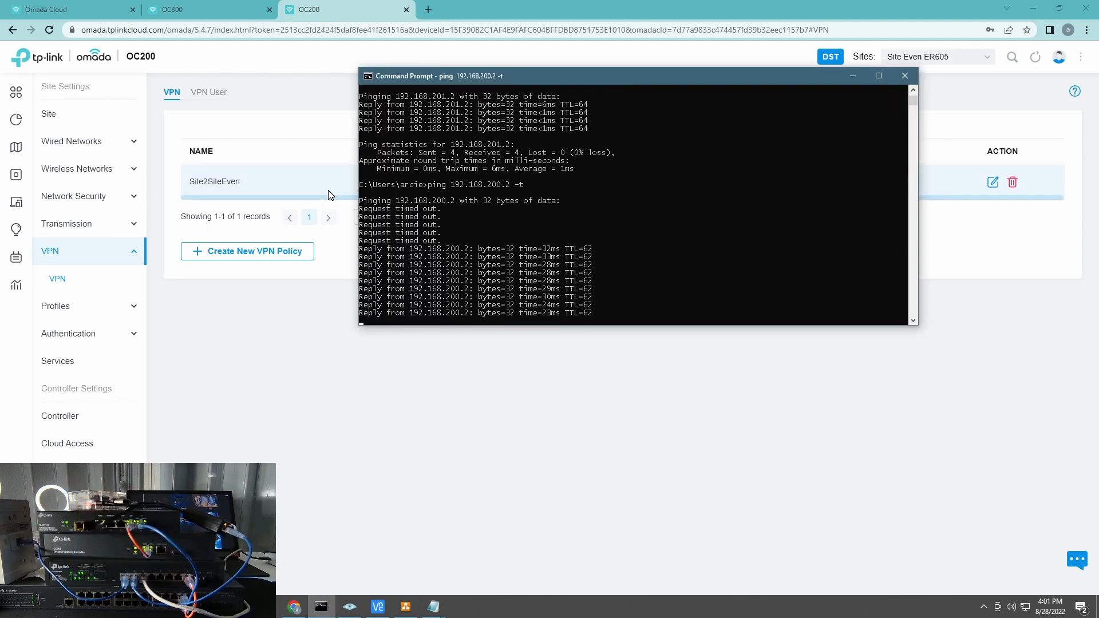
{"action": "left_click", "coordinate": [297, 344]}
{"action": "left_click", "coordinate": [217, 9]}
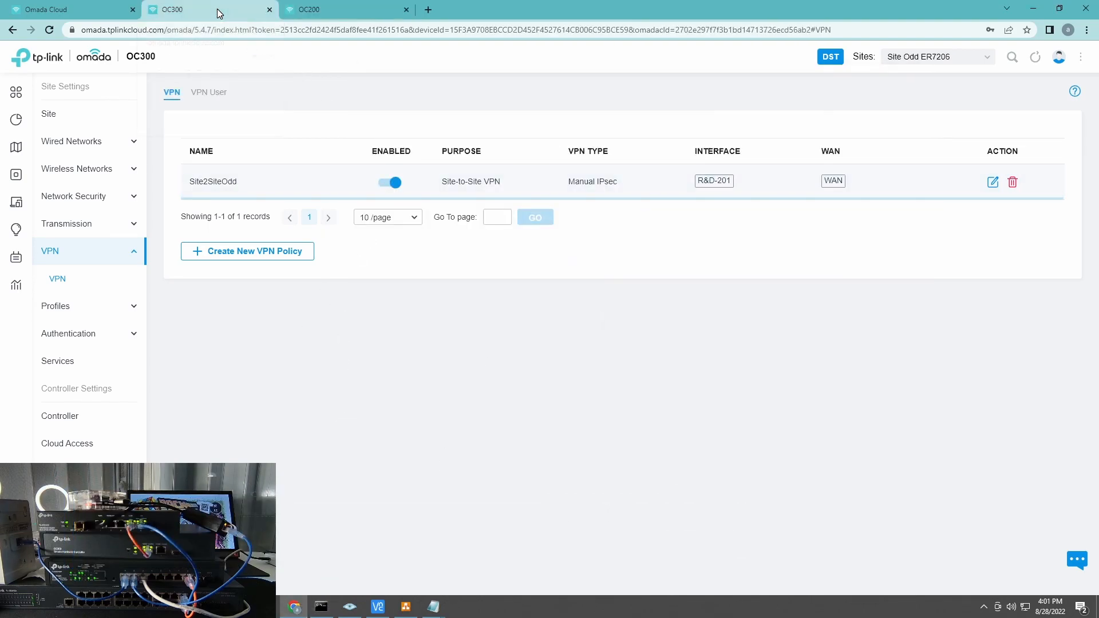
{"action": "left_click", "coordinate": [321, 606]}
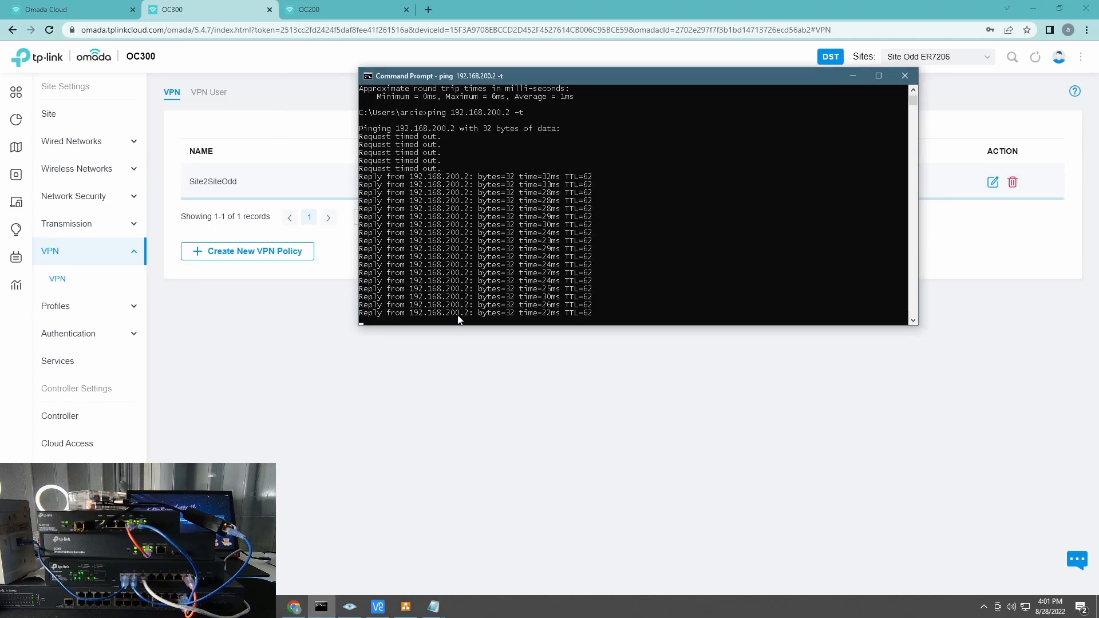
{"action": "left_click", "coordinate": [260, 340]}
{"action": "left_click", "coordinate": [348, 12]}
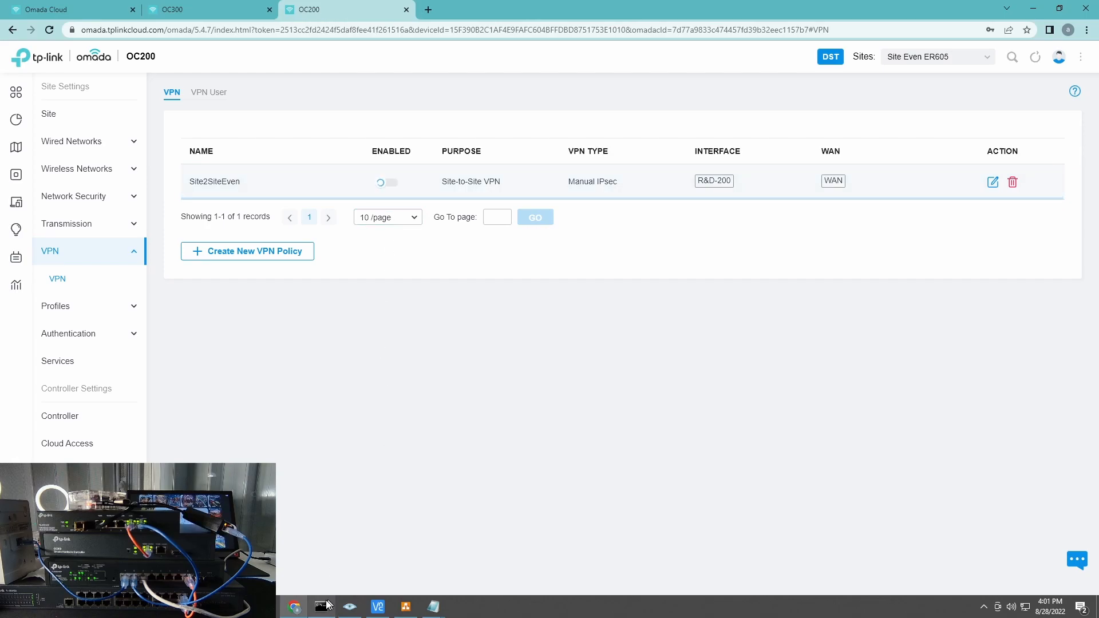
{"action": "left_click", "coordinate": [321, 606]}
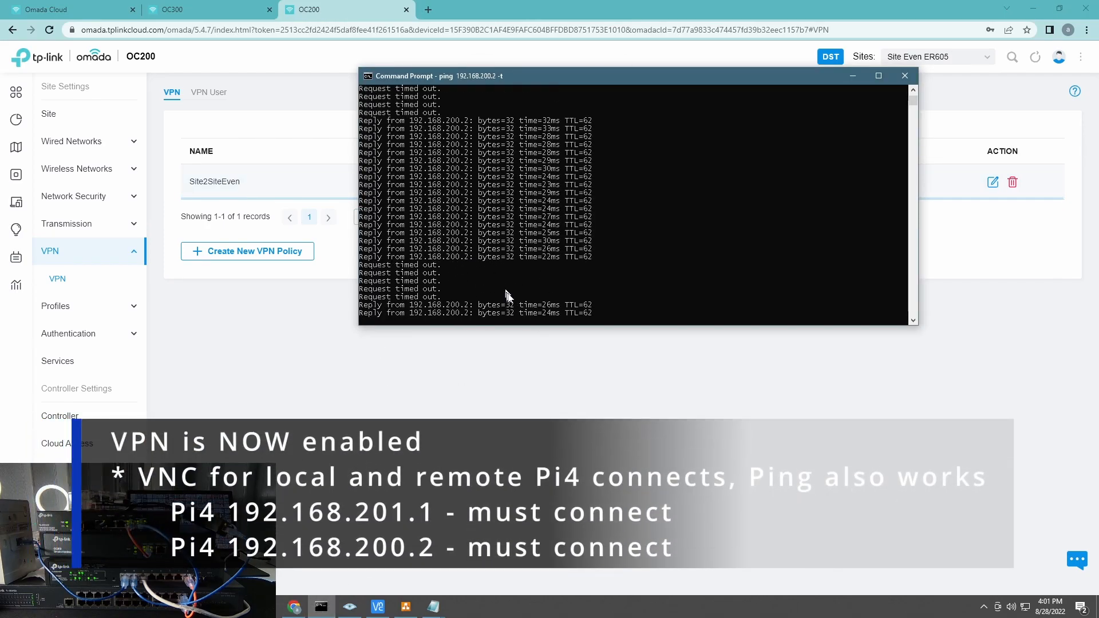
Step: Connect VNC to the Pi at 192.168.200.2, open a Terminal, then view OC200's IPsec tunnels
{"action": "left_click", "coordinate": [378, 608]}
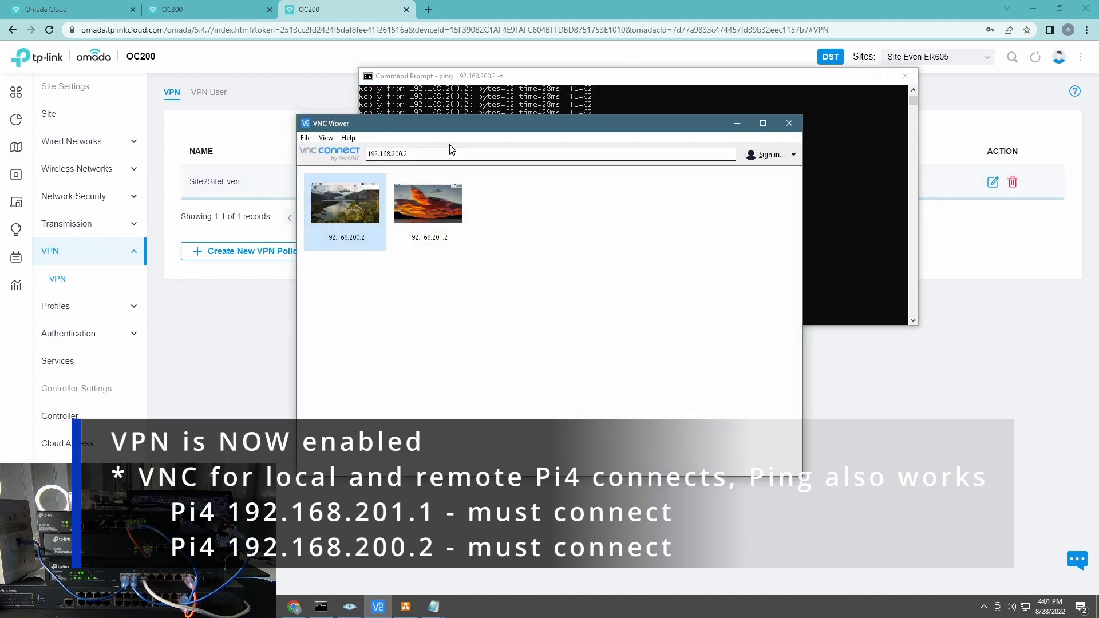
{"action": "left_click_drag", "start_coordinate": [400, 113], "coordinate": [633, 111]}
{"action": "double_click", "coordinate": [575, 195]}
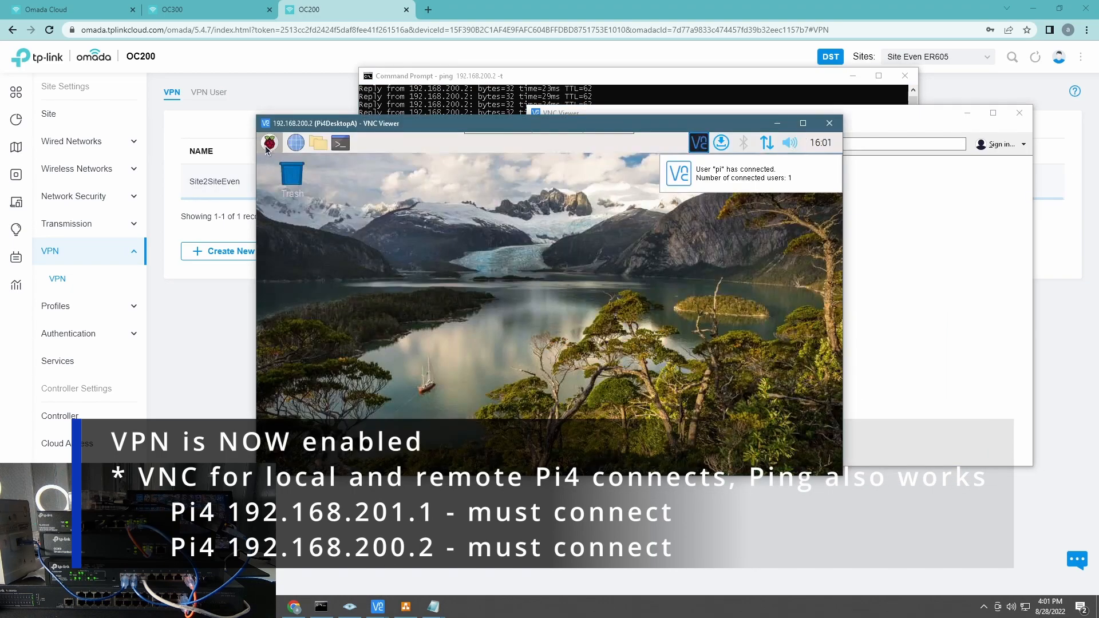
{"action": "left_click", "coordinate": [268, 144]}
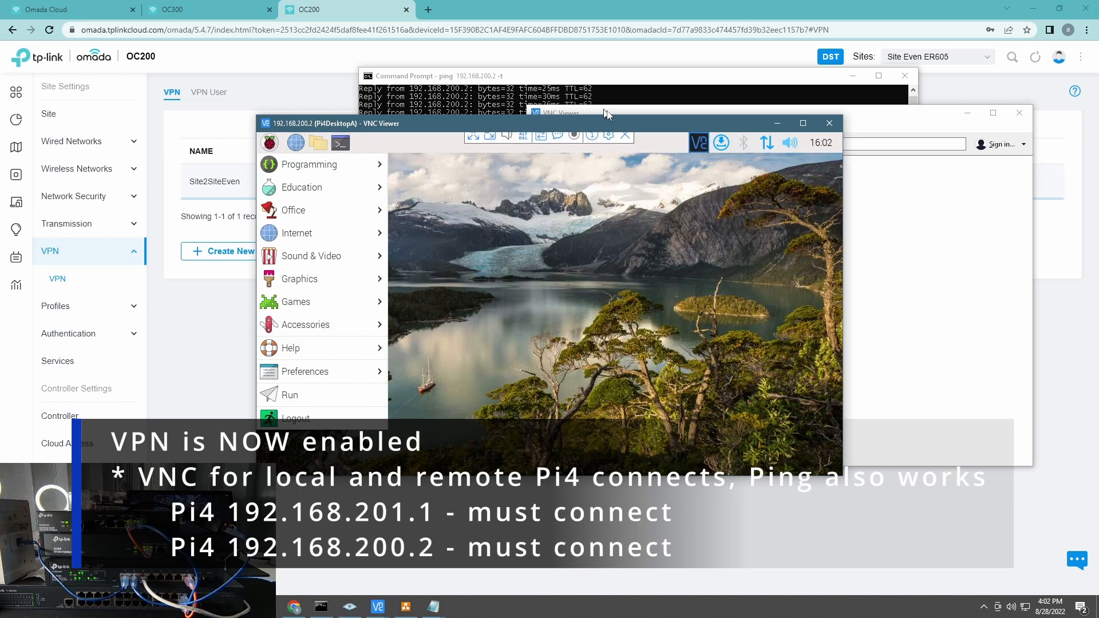
{"action": "left_click", "coordinate": [340, 144]}
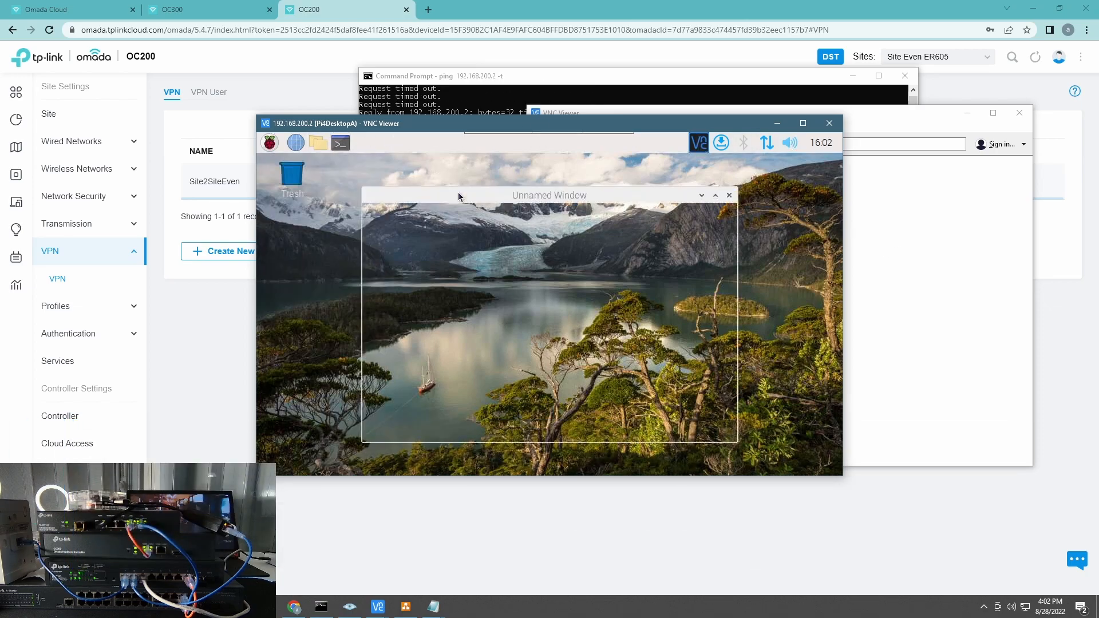
{"action": "left_click_drag", "start_coordinate": [505, 123], "coordinate": [566, 211]}
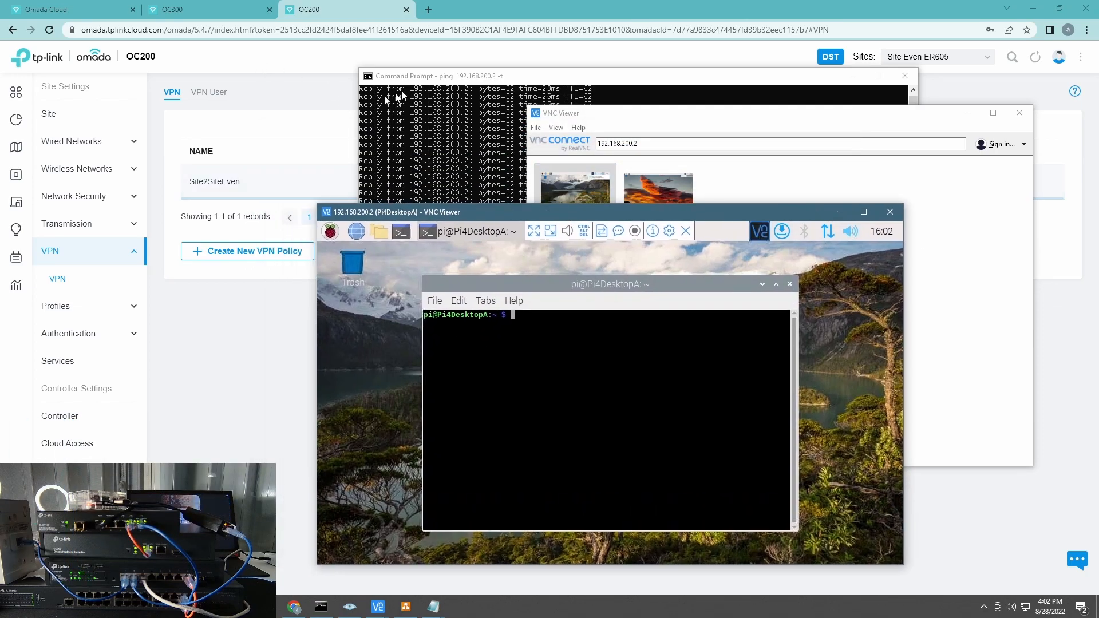
{"action": "left_click", "coordinate": [44, 231]}
{"action": "left_click", "coordinate": [461, 90]}
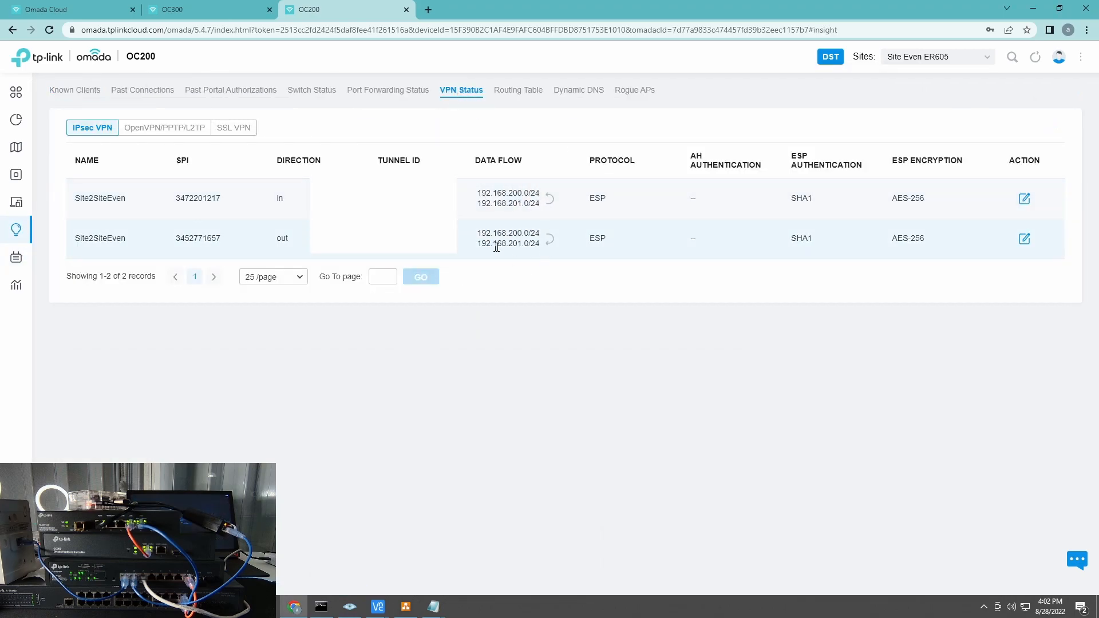
Step: Check the OC300 site's two IPsec tunnels in VPN Status, then return to its VPN policies
{"action": "left_click", "coordinate": [189, 9]}
{"action": "left_click", "coordinate": [32, 234]}
{"action": "left_click", "coordinate": [461, 90]}
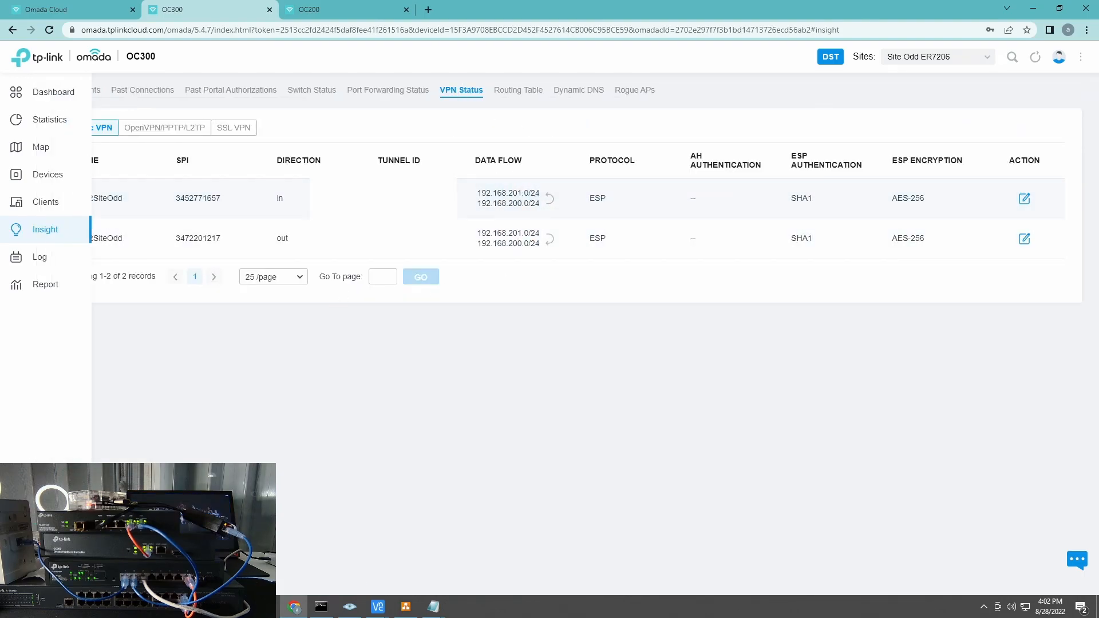
{"action": "left_click", "coordinate": [32, 580]}
{"action": "left_click", "coordinate": [61, 252]}
{"action": "left_click", "coordinate": [337, 8]}
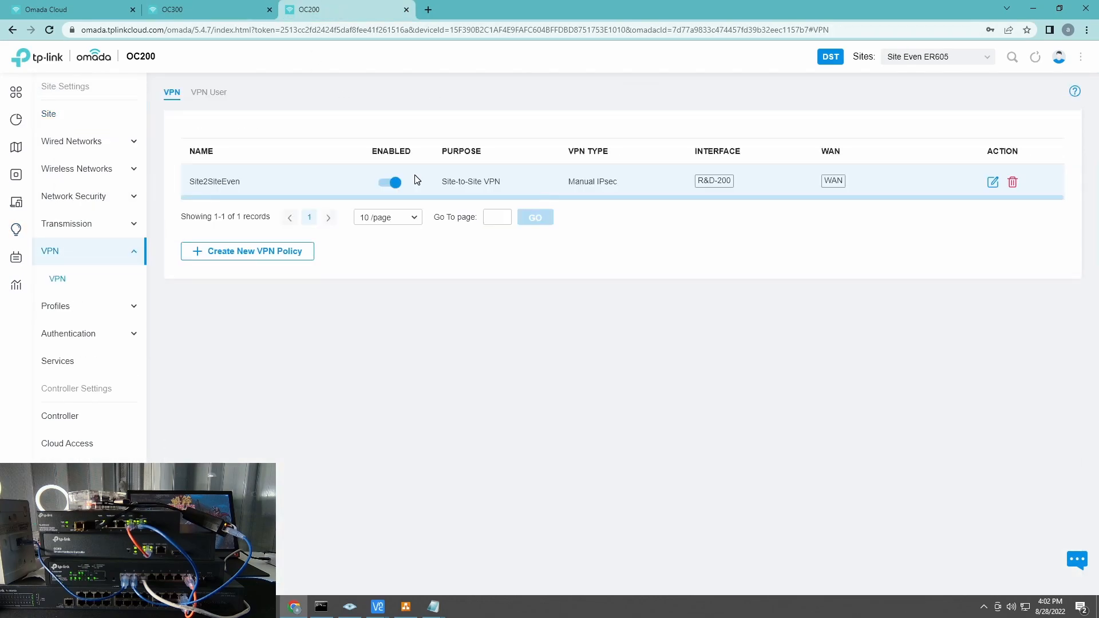
Step: Stop the continuous ping, then ping 192.168.200.1 and 192.168.10.1 from Command Prompt
{"action": "left_click", "coordinate": [321, 606]}
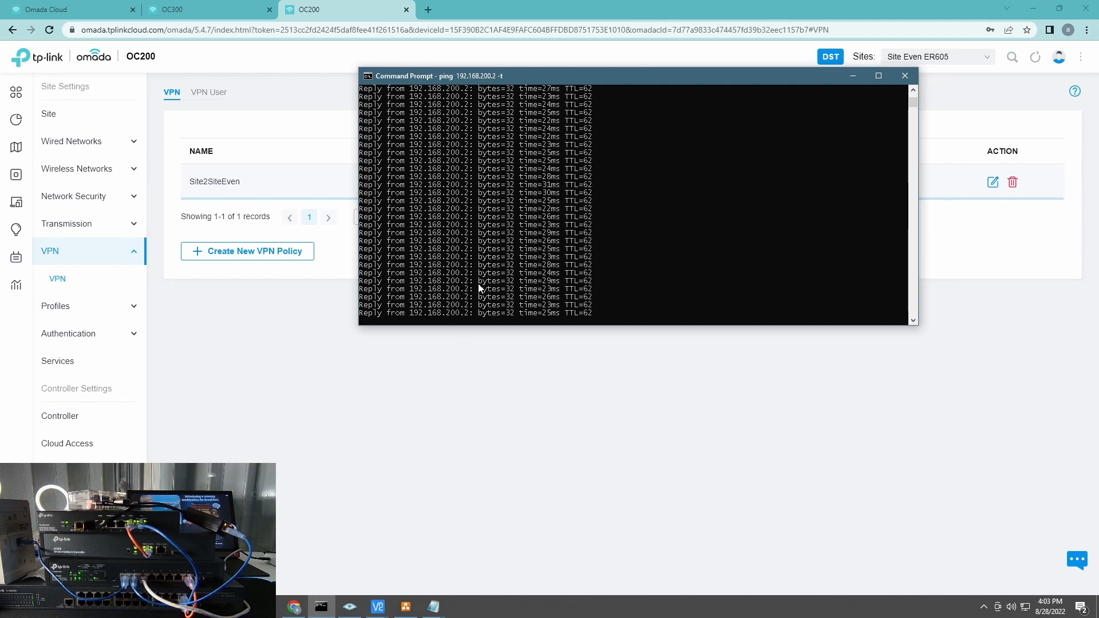
{"action": "key", "text": "ctrl+c"}
{"action": "key", "text": "BackSpace"}
{"action": "key", "text": "BackSpace"}
{"action": "key", "text": "BackSpace"}
{"action": "type", "text": "1"}
{"action": "key", "text": "Return"}
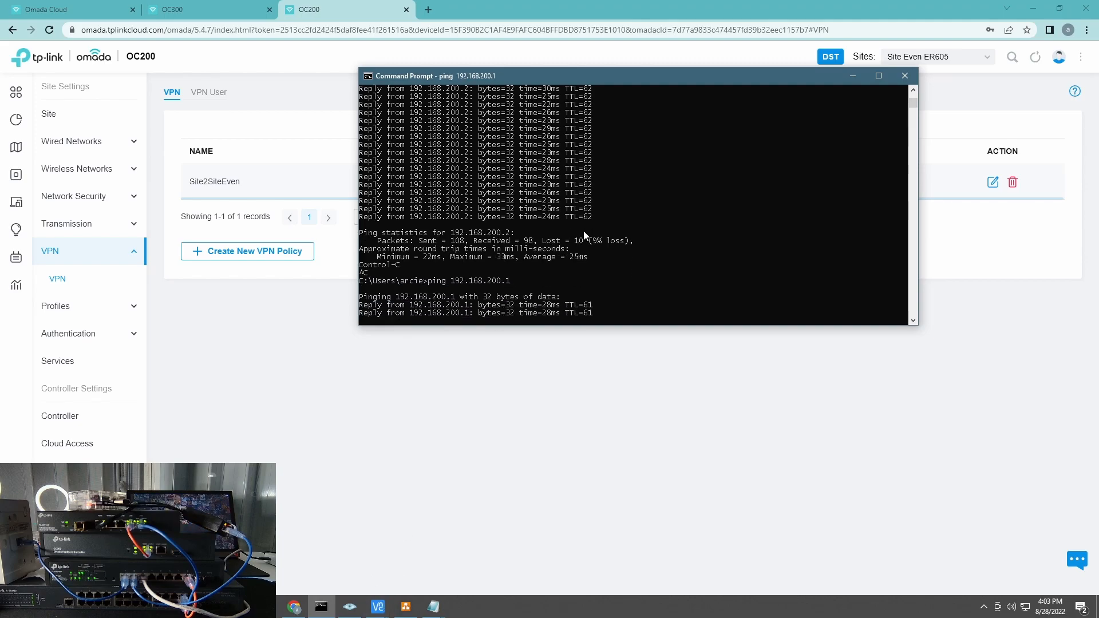
{"action": "key", "text": "Up"}
{"action": "key", "text": "BackSpace"}
{"action": "key", "text": "BackSpace"}
{"action": "key", "text": "BackSpace"}
{"action": "key", "text": "BackSpace"}
{"action": "key", "text": "BackSpace"}
{"action": "type", "text": "10.1"}
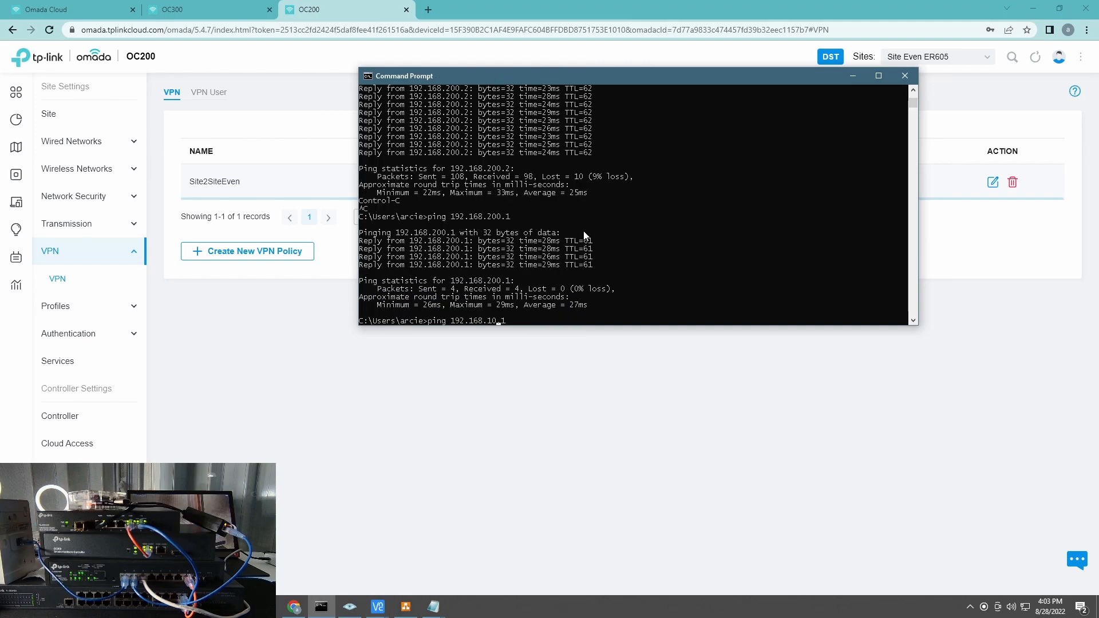
{"action": "key", "text": "Return"}
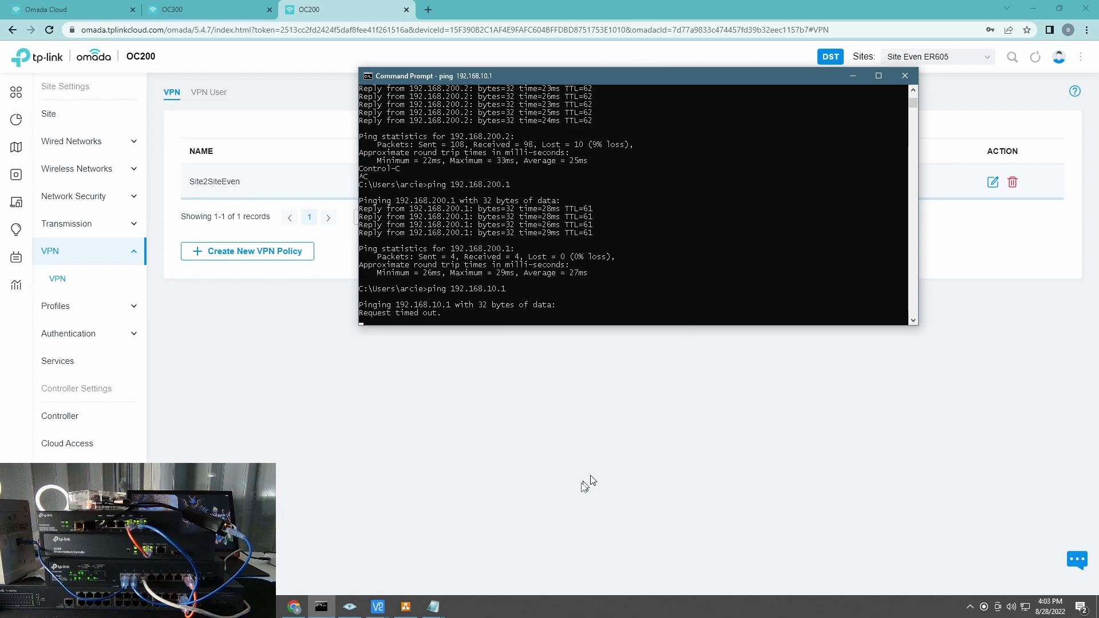
Step: Put away the diagram, reposition the Pi window, and run a continuous ping -t locally
{"action": "left_click", "coordinate": [405, 607]}
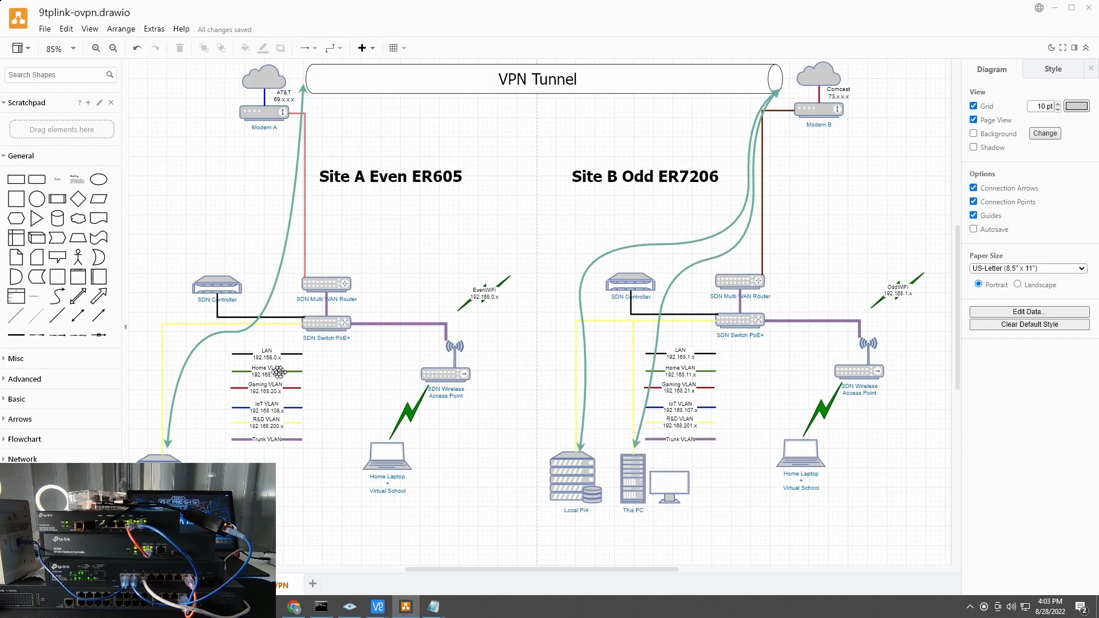
{"action": "left_click", "coordinate": [1054, 8]}
{"action": "left_click", "coordinate": [378, 607]}
{"action": "left_click", "coordinate": [427, 545]}
{"action": "mouse_move", "coordinate": [559, 209]}
{"action": "left_mouse_down"}
{"action": "mouse_move", "coordinate": [716, 167]}
{"action": "mouse_move", "coordinate": [741, 141]}
{"action": "left_mouse_up"}
{"action": "left_click", "coordinate": [442, 244]}
{"action": "key", "text": "Up"}
{"action": "type", "text": "-t"}
{"action": "key", "text": "Return"}
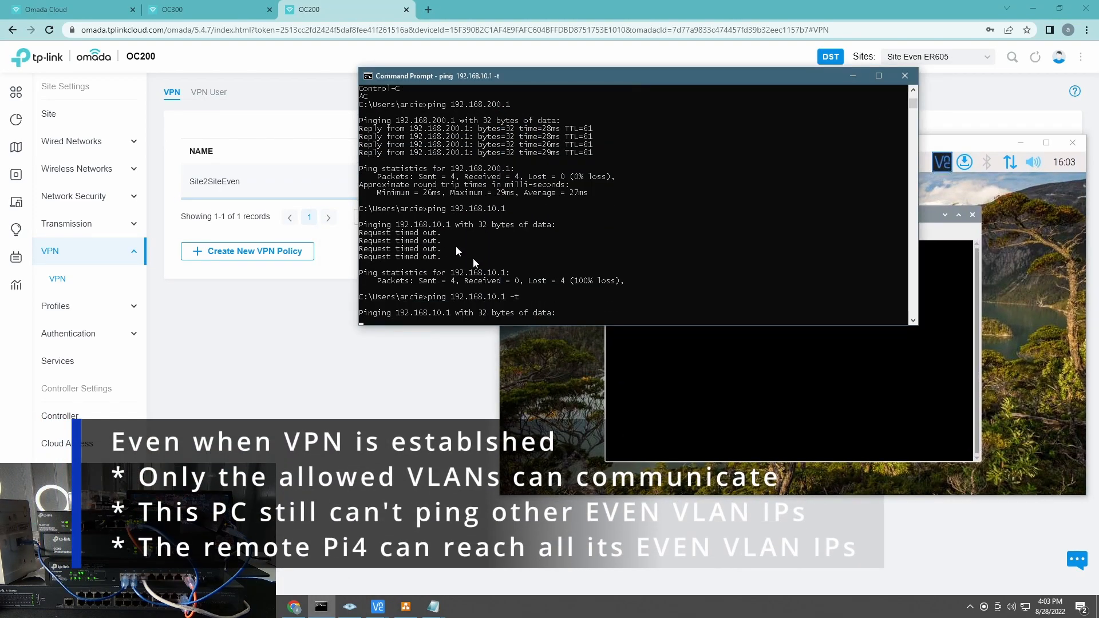
Step: From the Pi terminal, ping 192.168.10.1, 192.168.20.1 and 192.168.108.1
{"action": "left_click", "coordinate": [744, 378]}
{"action": "type", "text": "ping 192.168.10.1"}
{"action": "key", "text": "Return"}
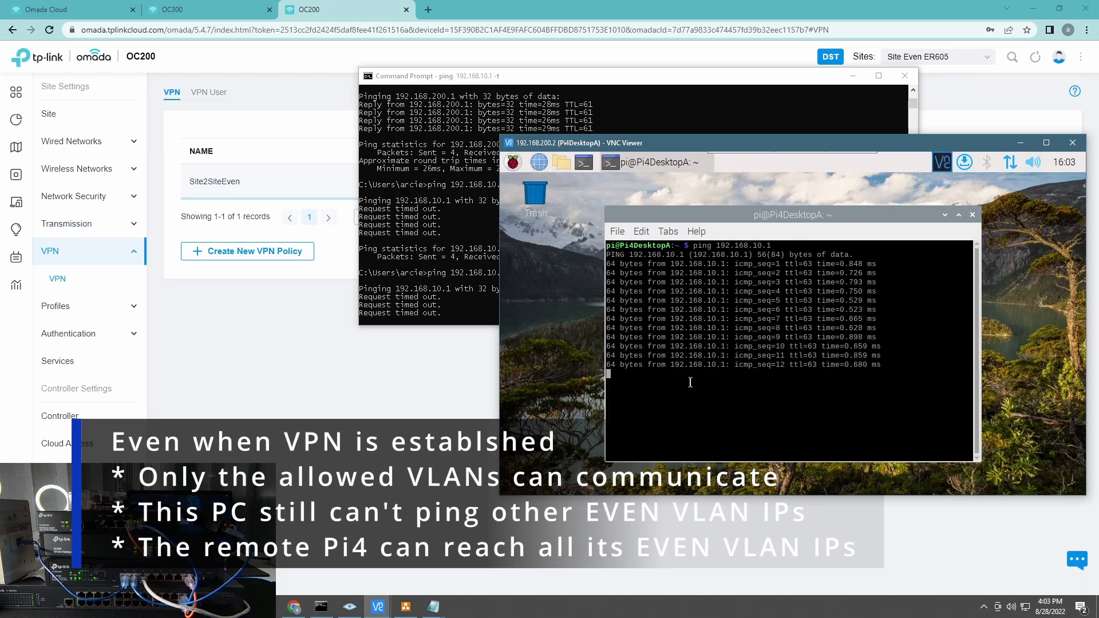
{"action": "key", "text": "ctrl+c"}
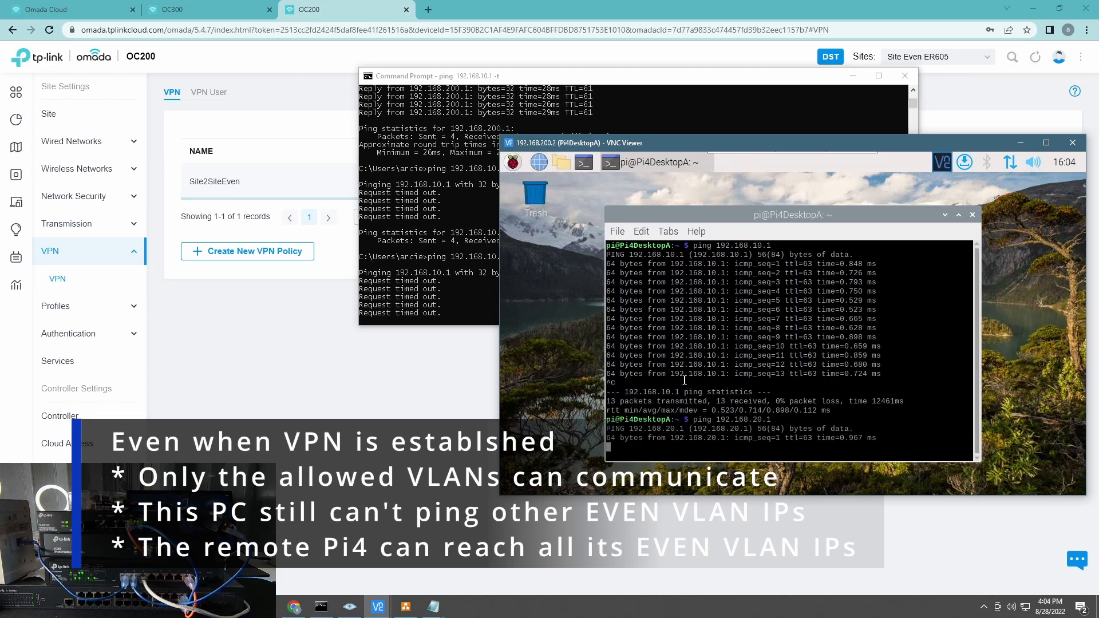
{"action": "type", "text": "2"}
{"action": "key", "text": "Return"}
{"action": "key", "text": "ctrl+c"}
{"action": "key", "text": "Up"}
{"action": "key", "text": "Left"}
{"action": "key", "text": "Left"}
{"action": "key", "text": "BackSpace"}
{"action": "key", "text": "BackSpace"}
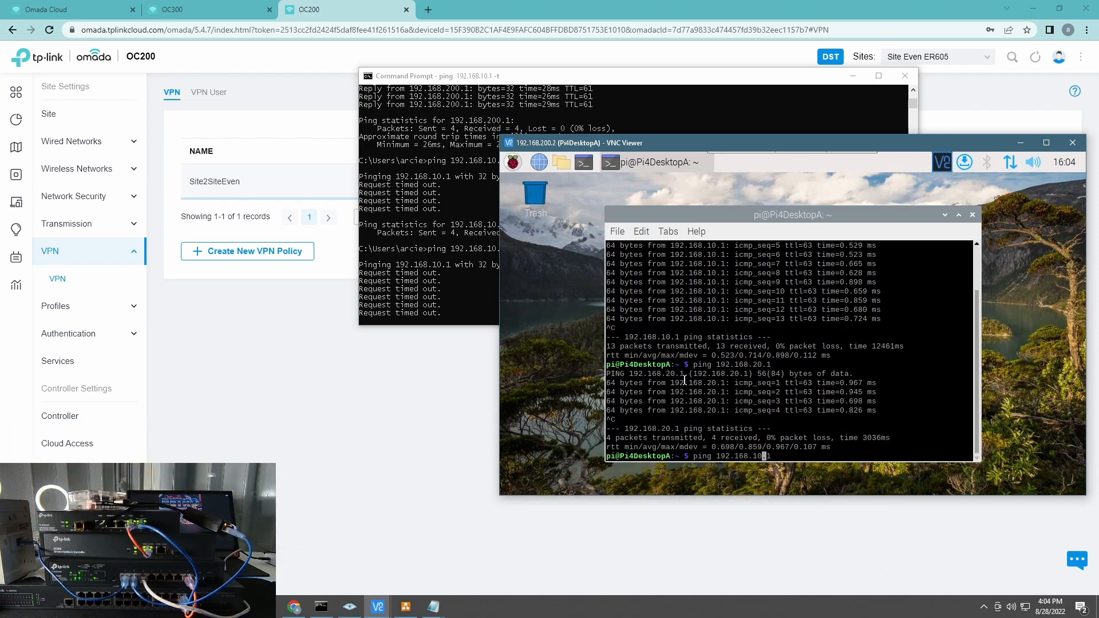
{"action": "type", "text": "108"}
{"action": "key", "text": "Return"}
{"action": "key", "text": "ctrl+c"}
Step: From the local Command Prompt, ping 192.168.20.1, 192.168.21.1 and 192.168.11.1
{"action": "left_click", "coordinate": [442, 283]}
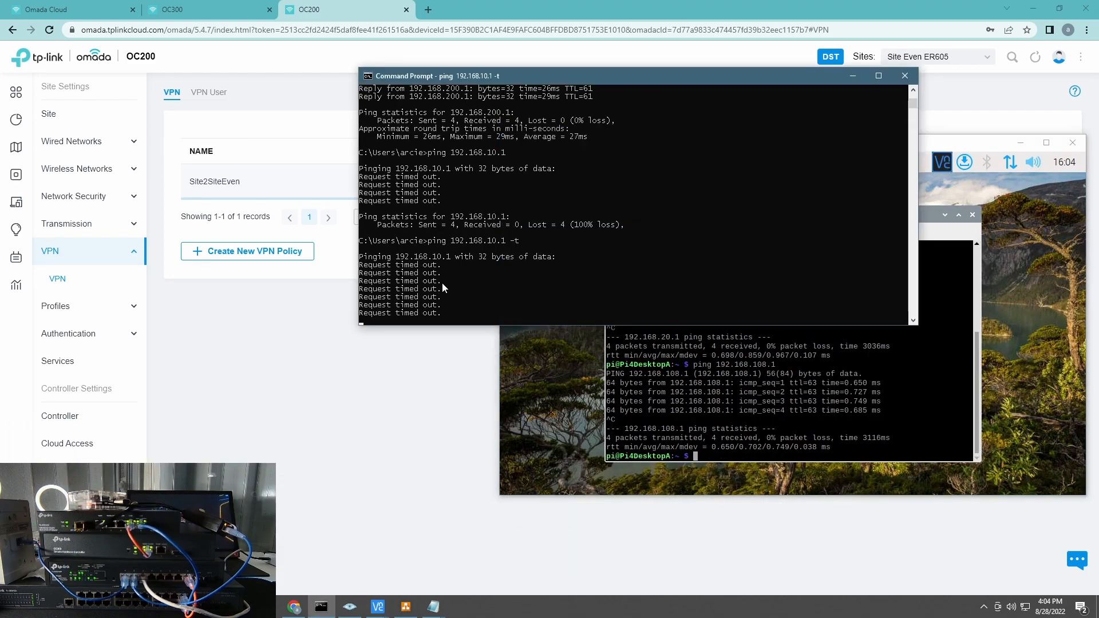
{"action": "key", "text": "ctrl+c"}
{"action": "key", "text": "Up"}
{"action": "key", "text": "Left"}
{"action": "key", "text": "Left"}
{"action": "key", "text": "Left"}
{"action": "key", "text": "Left"}
{"action": "key", "text": "Left"}
{"action": "key", "text": "Left"}
{"action": "key", "text": "BackSpace"}
{"action": "type", "text": "2"}
{"action": "key", "text": "Return"}
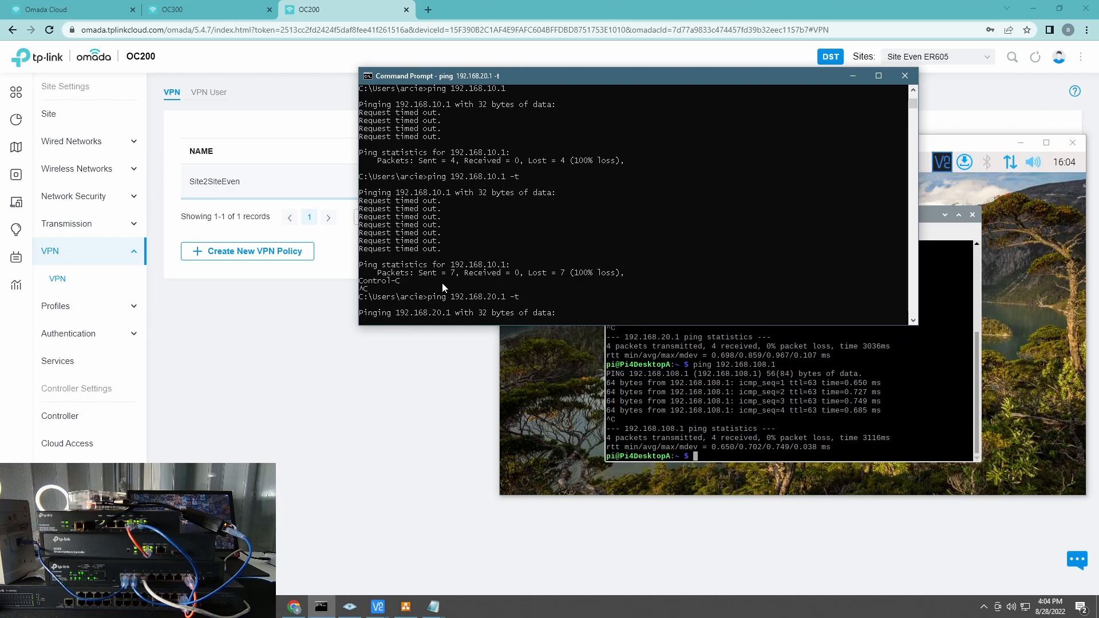
{"action": "key", "text": "ctrl+c"}
{"action": "key", "text": "Up"}
{"action": "key", "text": "Left"}
{"action": "key", "text": "Left"}
{"action": "key", "text": "Left"}
{"action": "key", "text": "Left"}
{"action": "key", "text": "Left"}
{"action": "key", "text": "BackSpace"}
{"action": "type", "text": "1"}
{"action": "key", "text": "Return"}
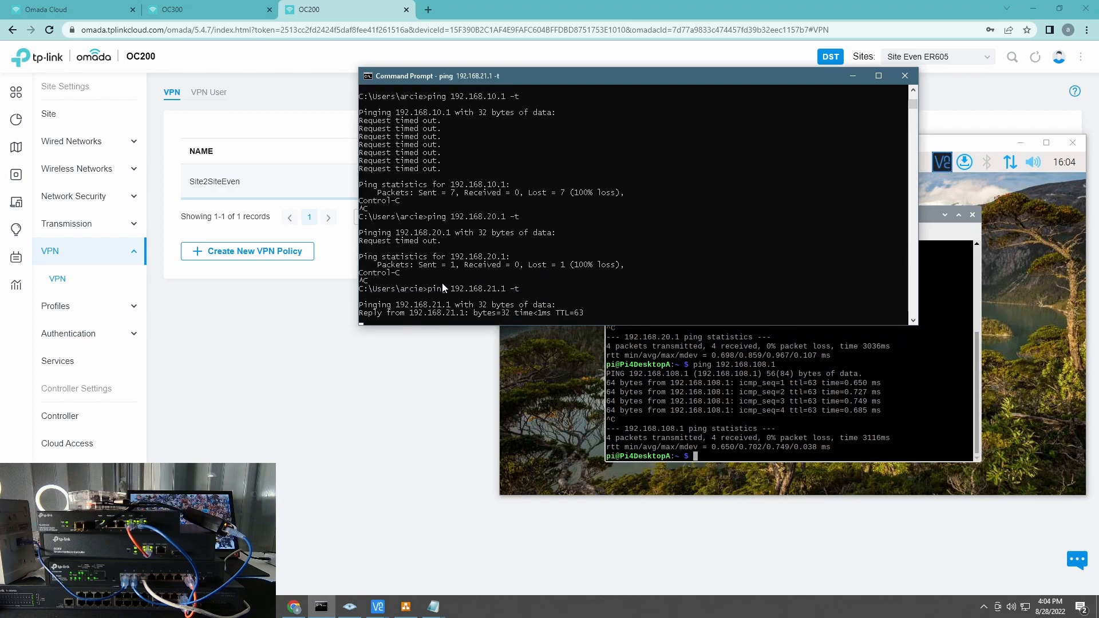
{"action": "key", "text": "ctrl+c"}
{"action": "key", "text": "Up"}
{"action": "key", "text": "Left"}
{"action": "key", "text": "Left"}
{"action": "key", "text": "Left"}
{"action": "key", "text": "Left"}
{"action": "key", "text": "Left"}
{"action": "key", "text": "Left"}
{"action": "key", "text": "BackSpace"}
{"action": "type", "text": "1"}
{"action": "key", "text": "Return"}
Step: Ping 192.168.107.1 and 192.168.108.1, then run ping 192.168.200.2 again
{"action": "key", "text": "ctrl+c"}
{"action": "key", "text": "Up"}
{"action": "key", "text": "Left"}
{"action": "key", "text": "Left"}
{"action": "key", "text": "Left"}
{"action": "key", "text": "Left"}
{"action": "key", "text": "Left"}
{"action": "key", "text": "BackSpace"}
{"action": "key", "text": "BackSpace"}
{"action": "type", "text": "107"}
{"action": "key", "text": "Return"}
{"action": "key", "text": "ctrl+c"}
{"action": "key", "text": "Up"}
{"action": "key", "text": "Left"}
{"action": "key", "text": "Left"}
{"action": "key", "text": "Left"}
{"action": "key", "text": "Left"}
{"action": "key", "text": "Left"}
{"action": "key", "text": "BackSpace"}
{"action": "type", "text": "8"}
{"action": "key", "text": "Return"}
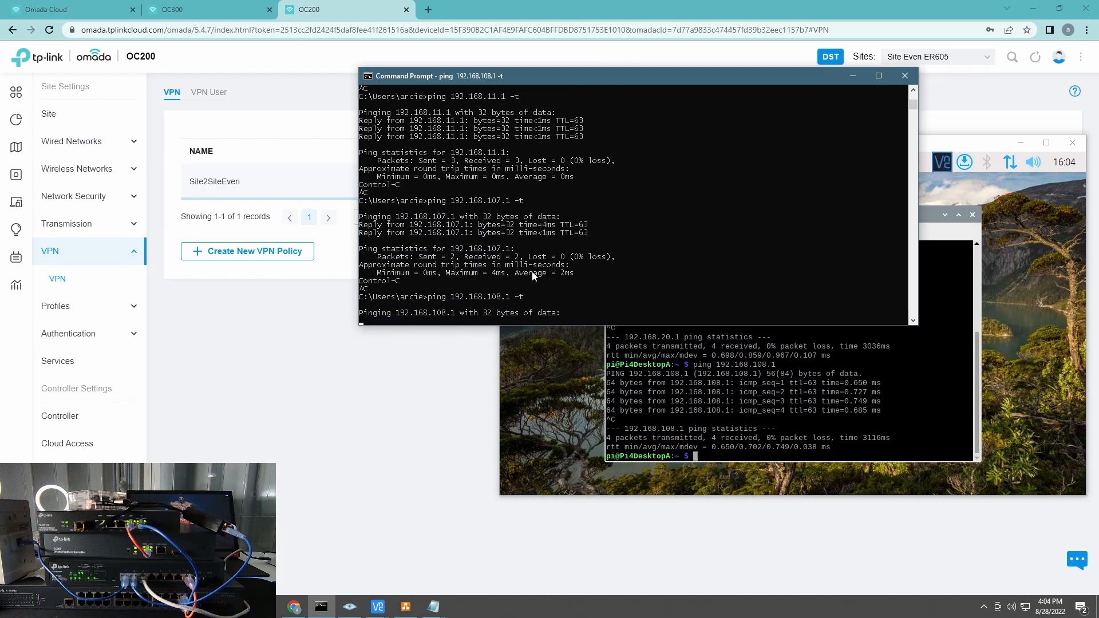
{"action": "key", "text": "ctrl+c"}
{"action": "type", "text": "ping 192.168.200.2"}
{"action": "key", "text": "Return"}
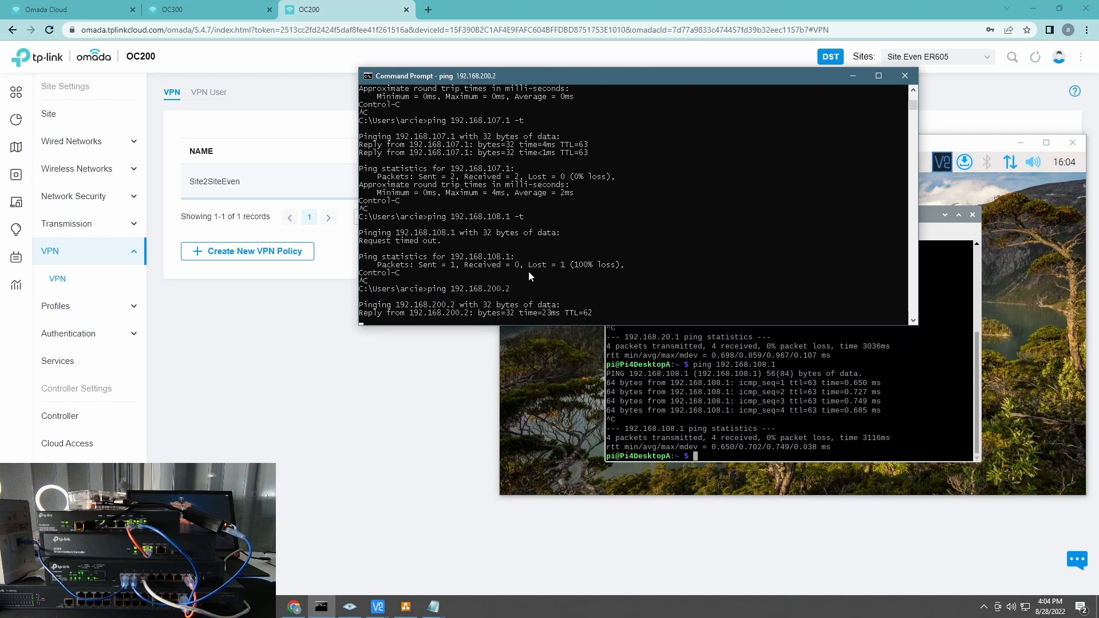
{"action": "left_click", "coordinate": [535, 366]}
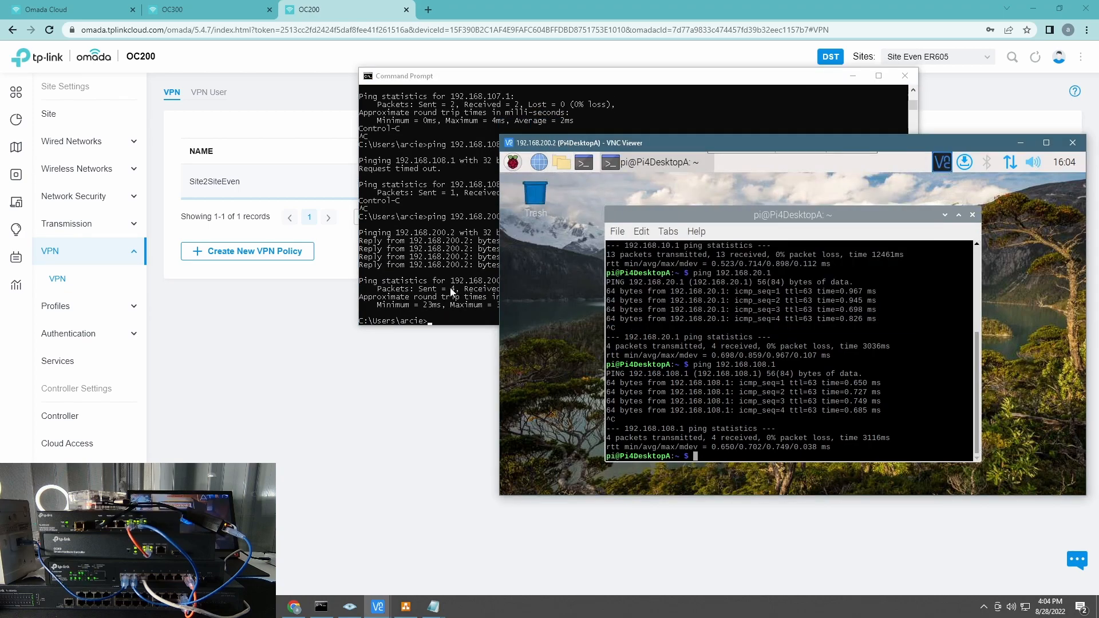
{"action": "left_click", "coordinate": [309, 322]}
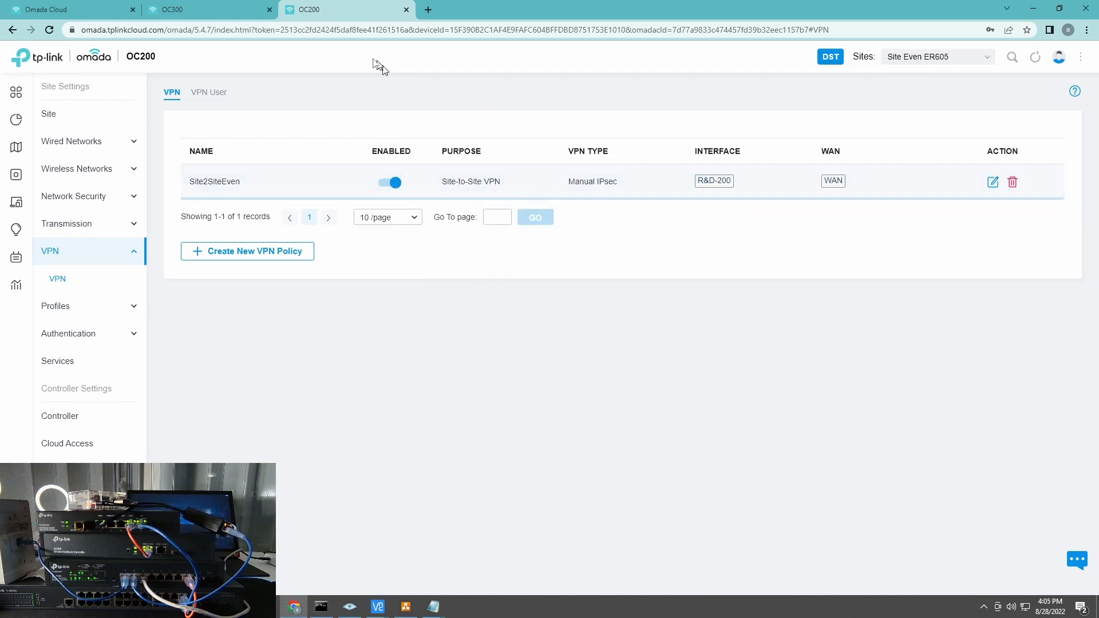
Step: Bring the draw.io network diagram forward and select the VPN Tunnel shape between Site A and Site B
{"action": "left_click", "coordinate": [206, 9]}
{"action": "left_click", "coordinate": [405, 606]}
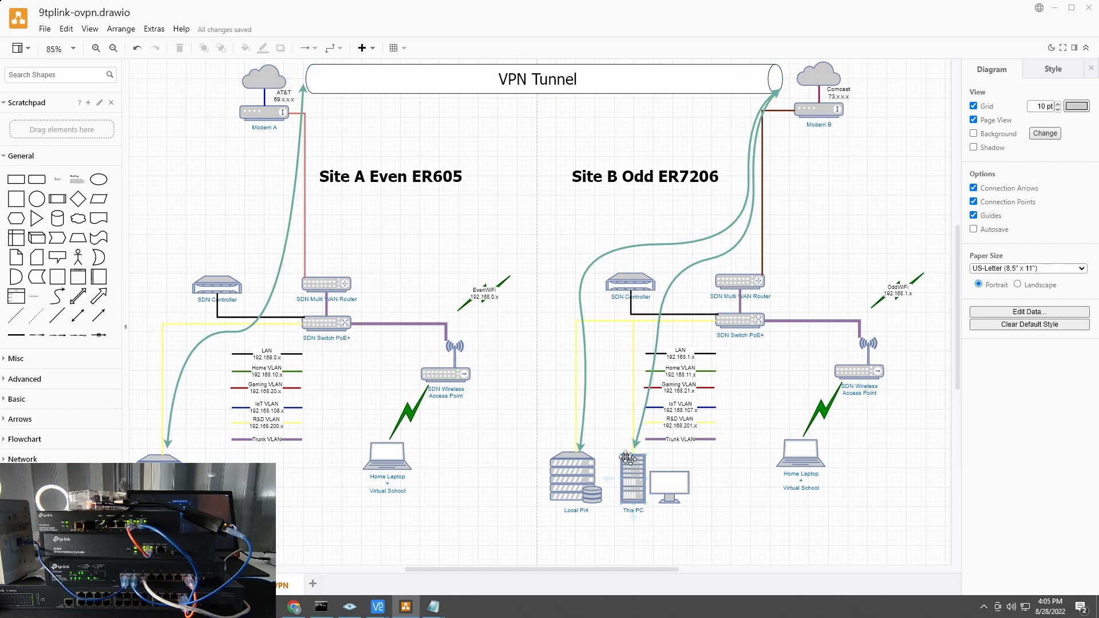
{"action": "left_click", "coordinate": [572, 66]}
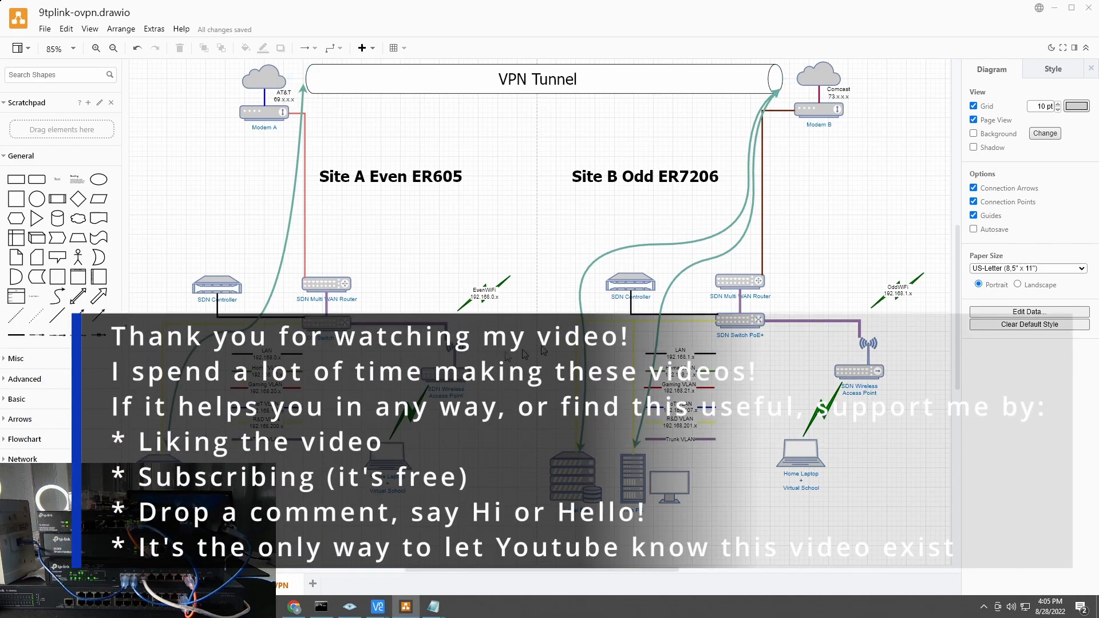